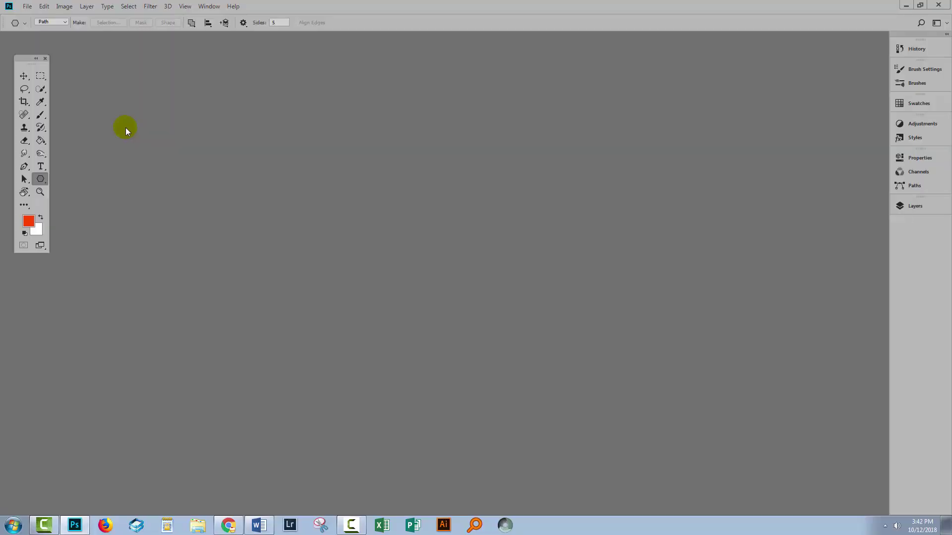
- Reset default black and white colours, create a 200 x 200 px document and zoom to 300%
click(126, 128)
key(d)
click(28, 7)
click(28, 9)
click(28, 7)
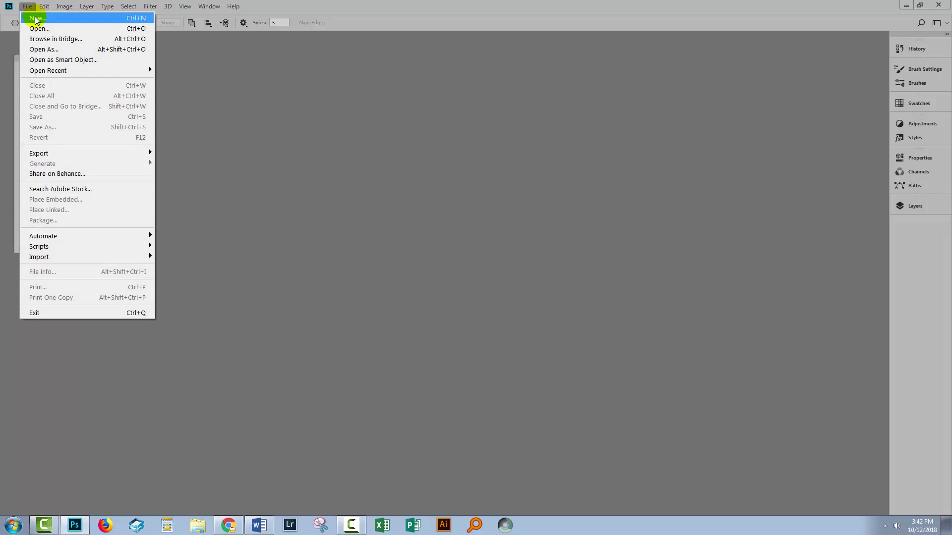
click(42, 21)
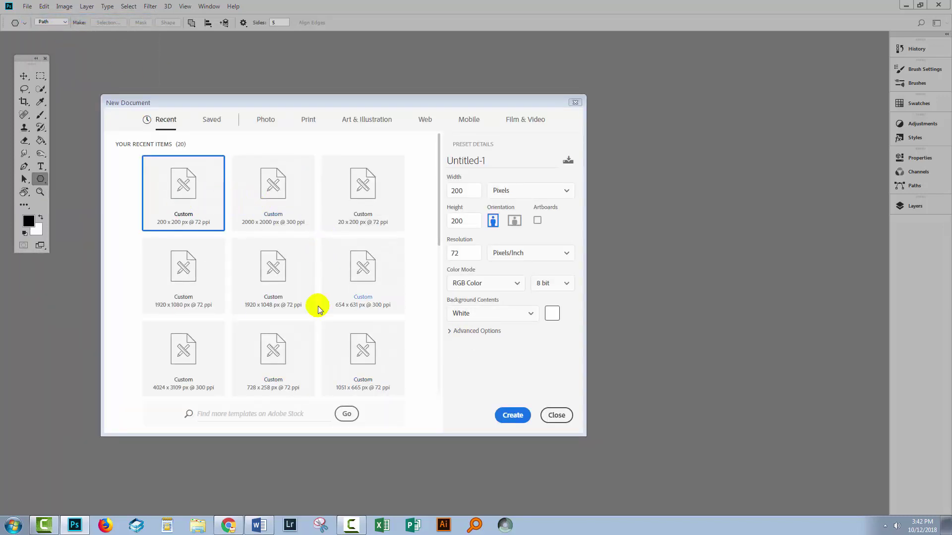
click(506, 415)
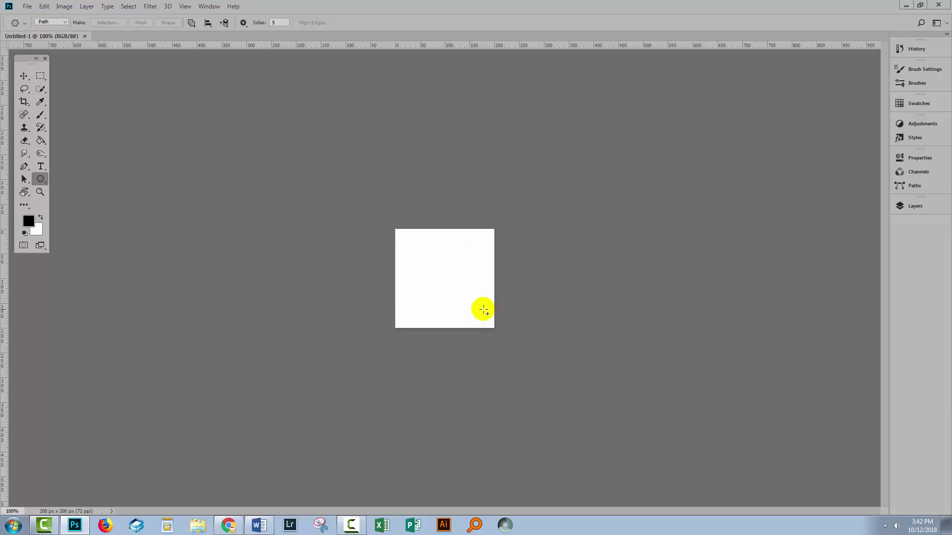
key(z)
click(452, 283)
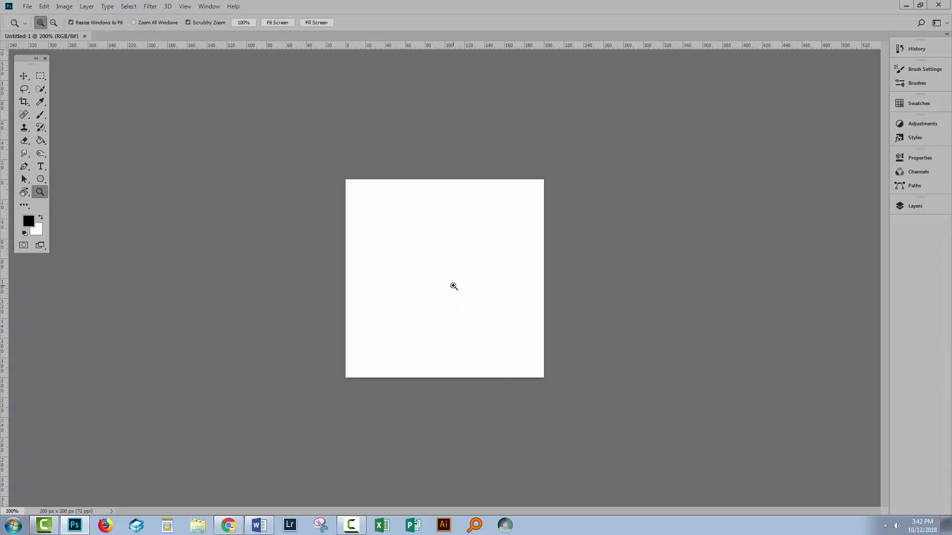
click(453, 284)
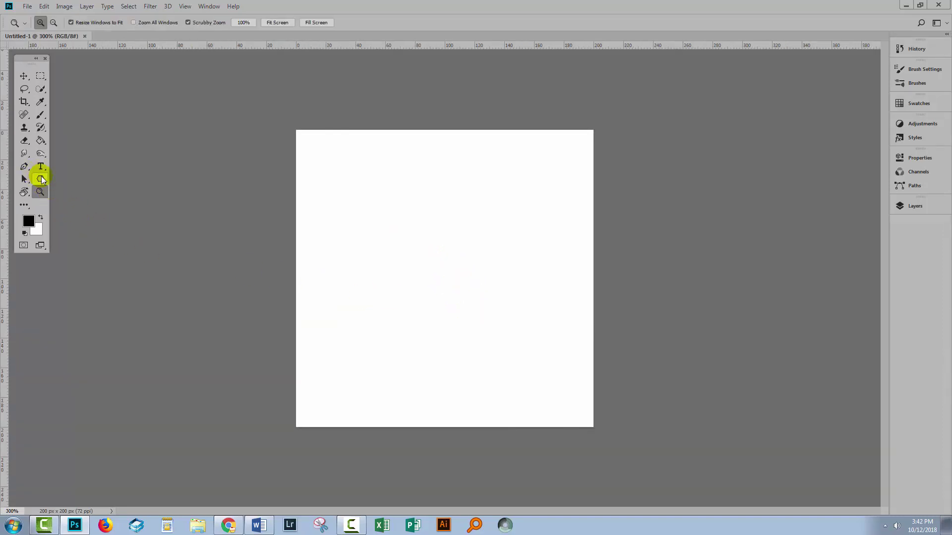
- Set the Polygon tool to draw stars as filled shape layers
click(41, 180)
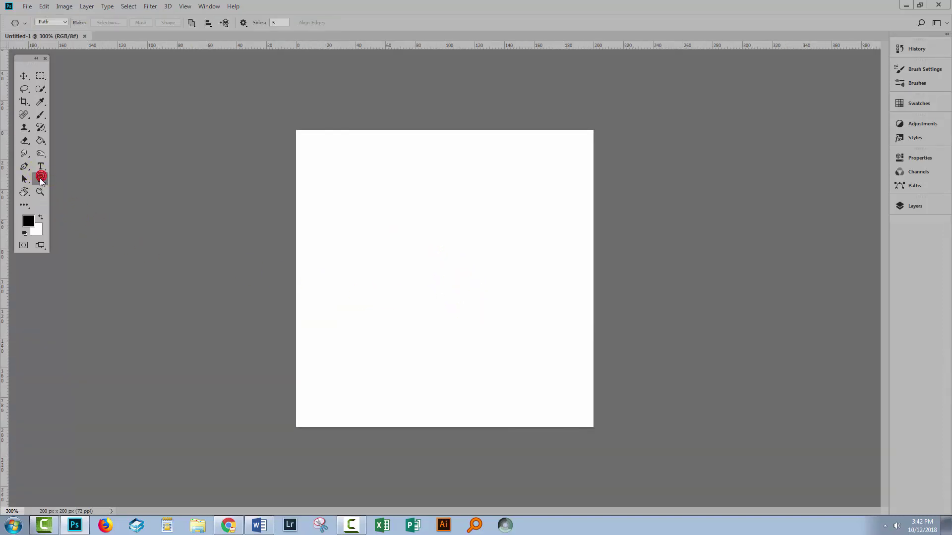
click(244, 23)
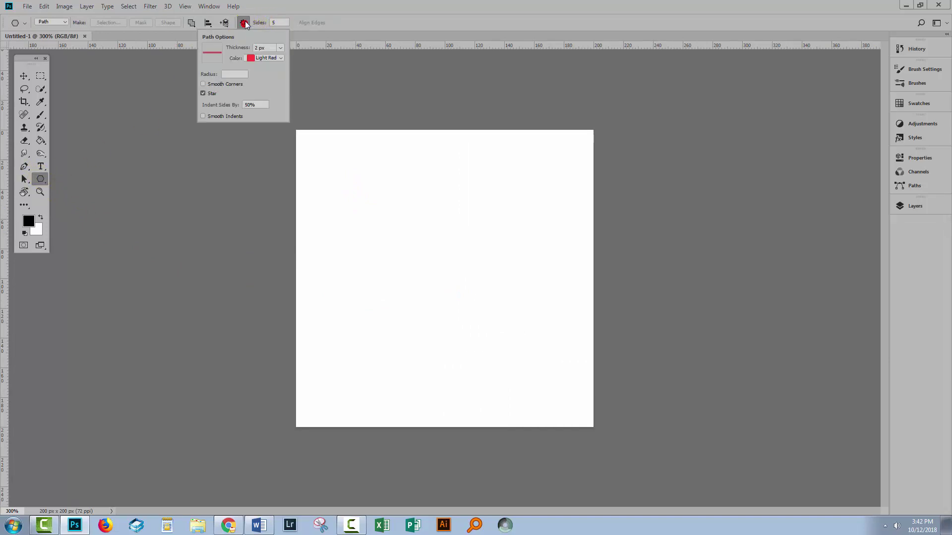
click(203, 94)
click(363, 21)
click(62, 21)
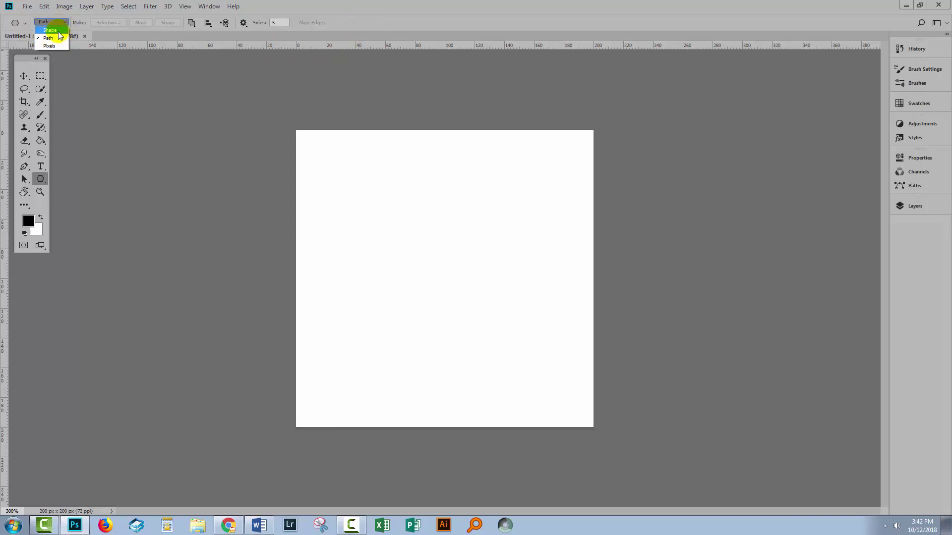
click(61, 31)
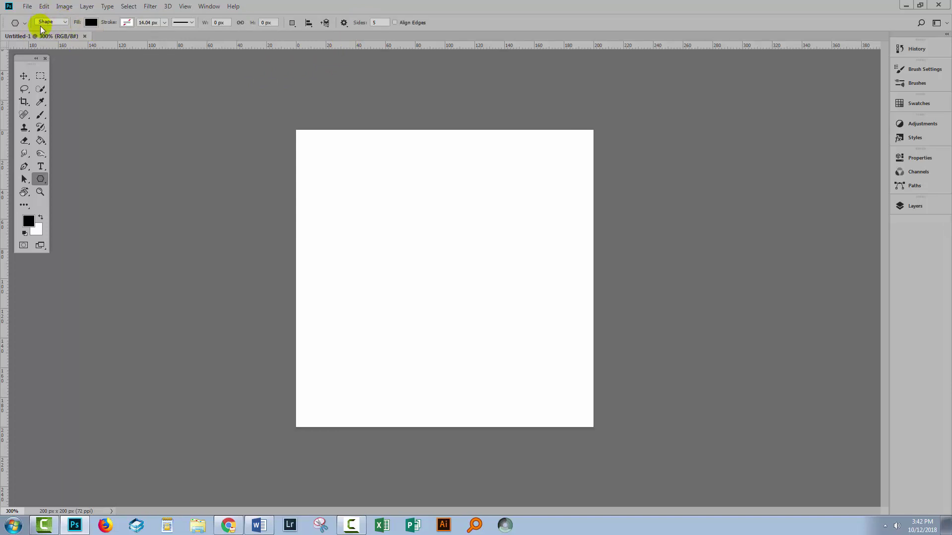
- Add a new layer and drag out a red-filled five-pointed star about 194×185 px
click(921, 211)
click(859, 296)
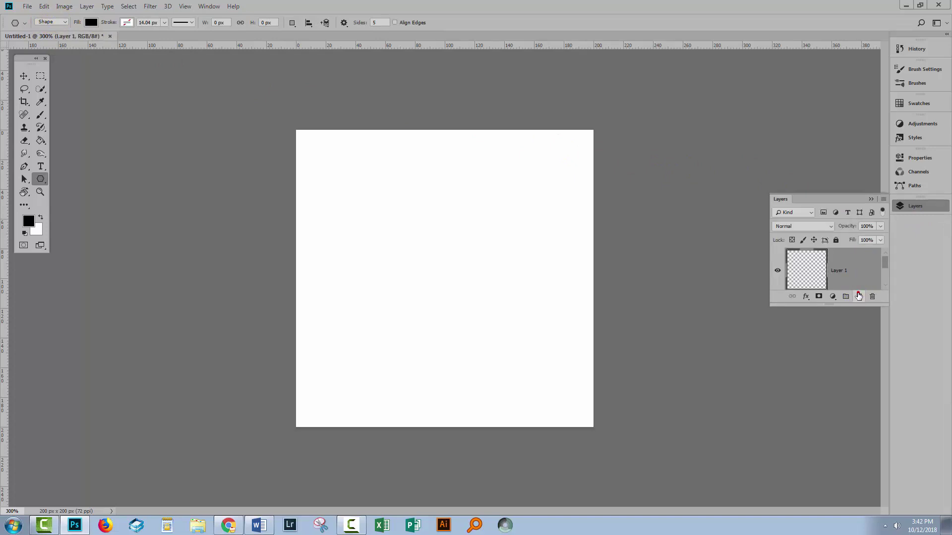
drag(799, 305, 799, 385)
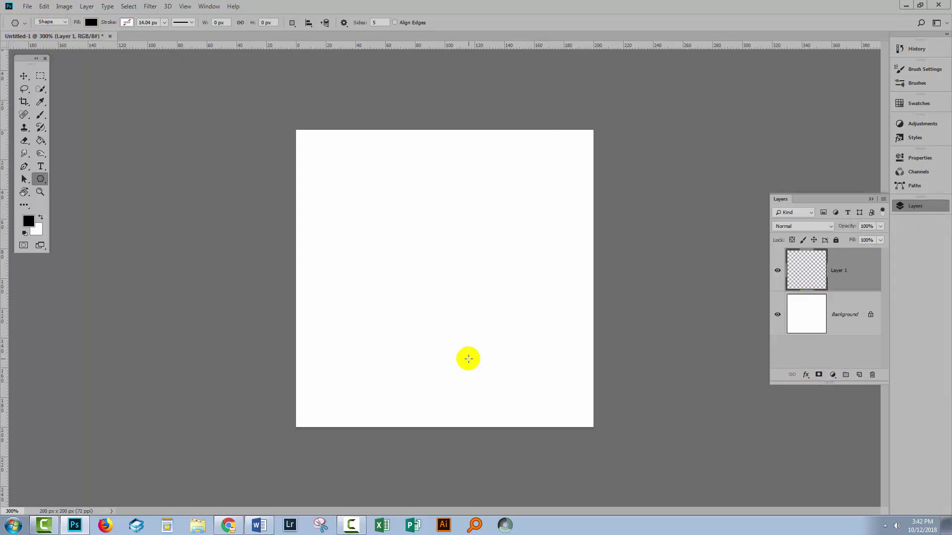
click(90, 22)
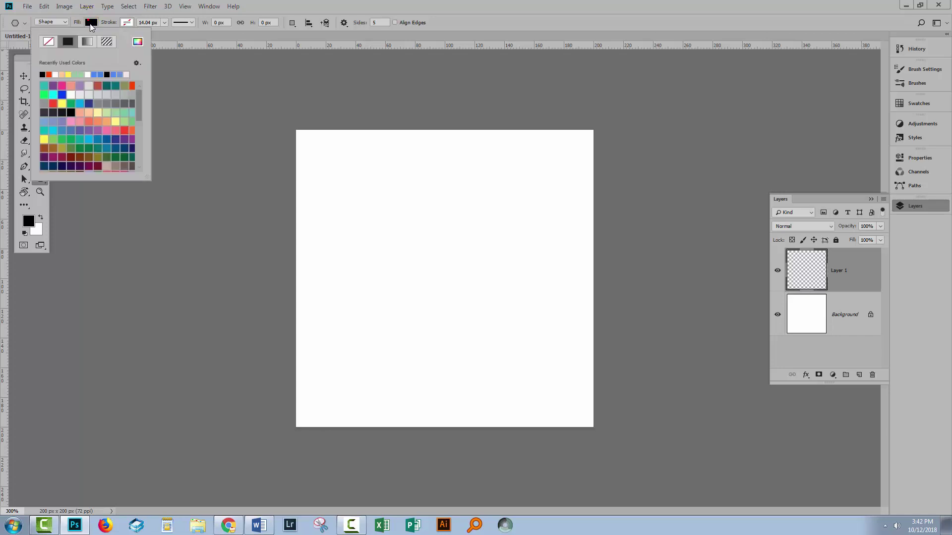
click(53, 103)
click(445, 15)
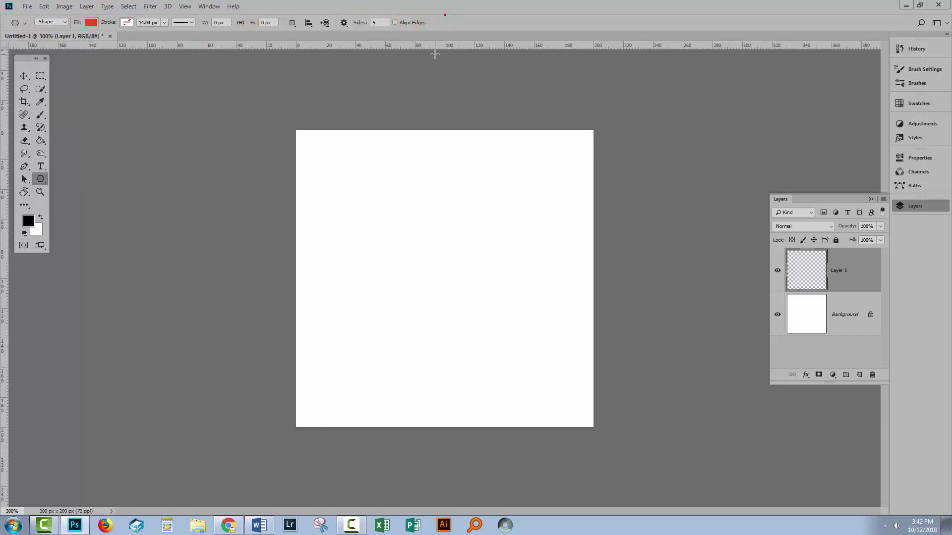
mouse_move(342, 177)
mouse_down()
mouse_move(440, 263)
mouse_move(491, 352)
mouse_move(544, 372)
mouse_move(523, 392)
mouse_move(534, 409)
mouse_up()
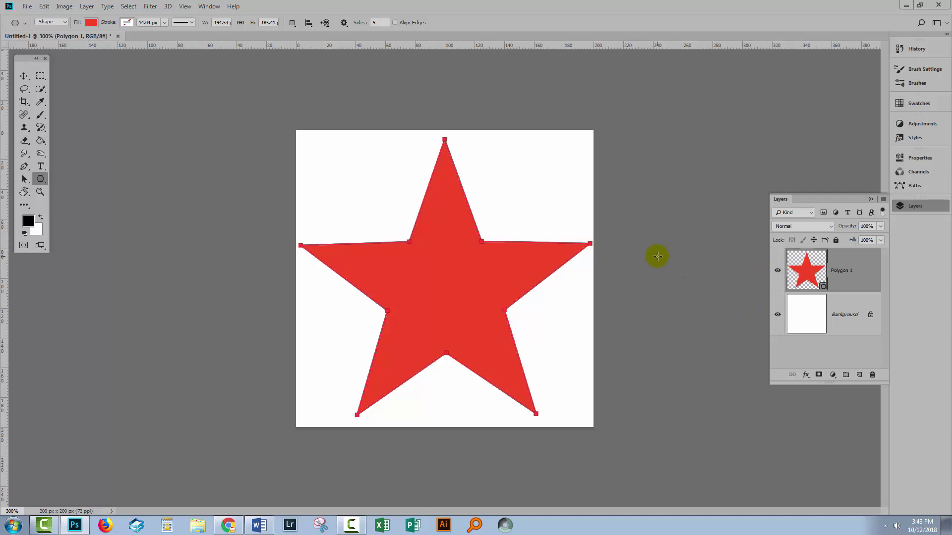
- Hide the Background, define the star as pattern 'Red star', and close the document
click(777, 315)
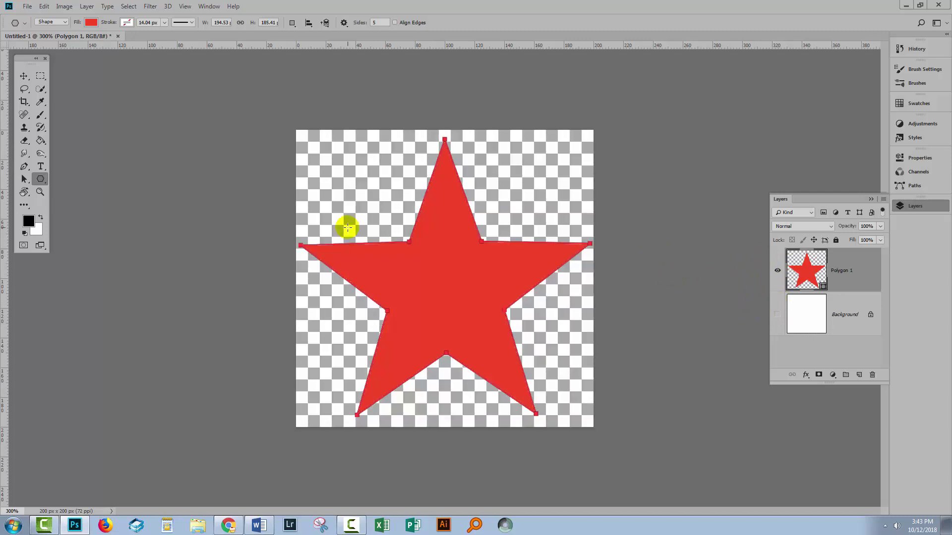
click(46, 7)
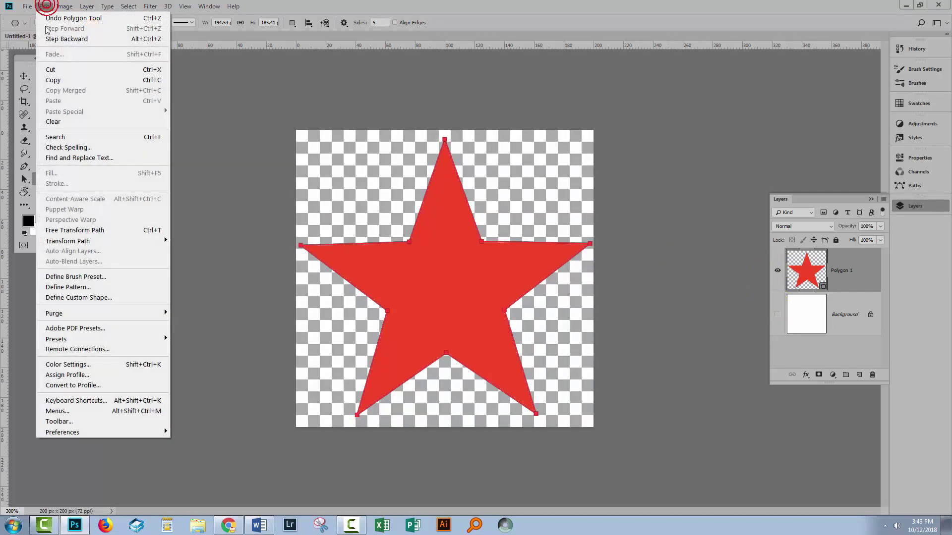
click(69, 288)
text(Re)
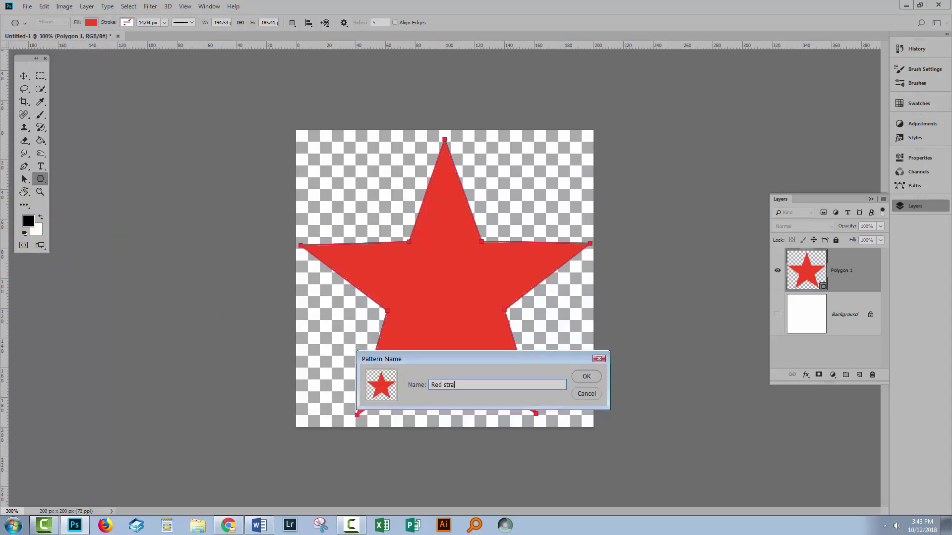
text(d star)
key(Return)
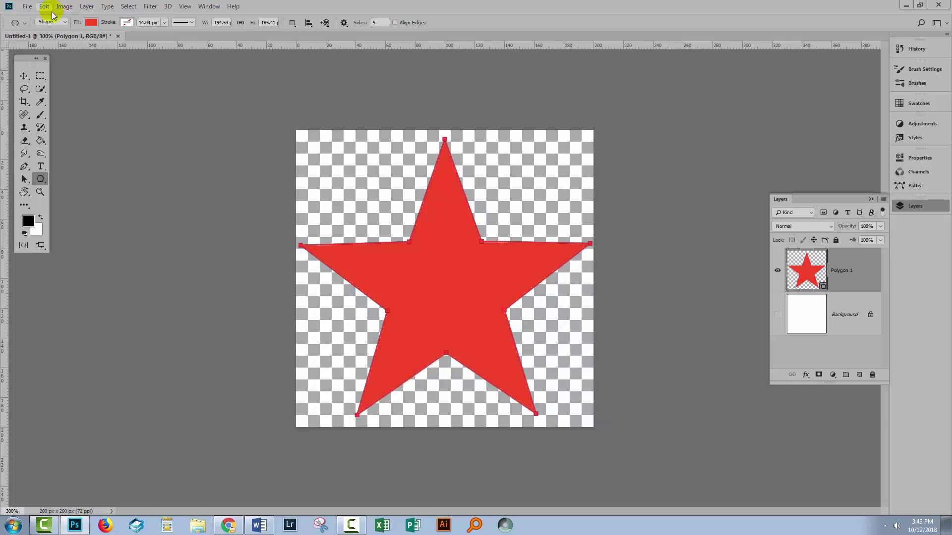
click(117, 36)
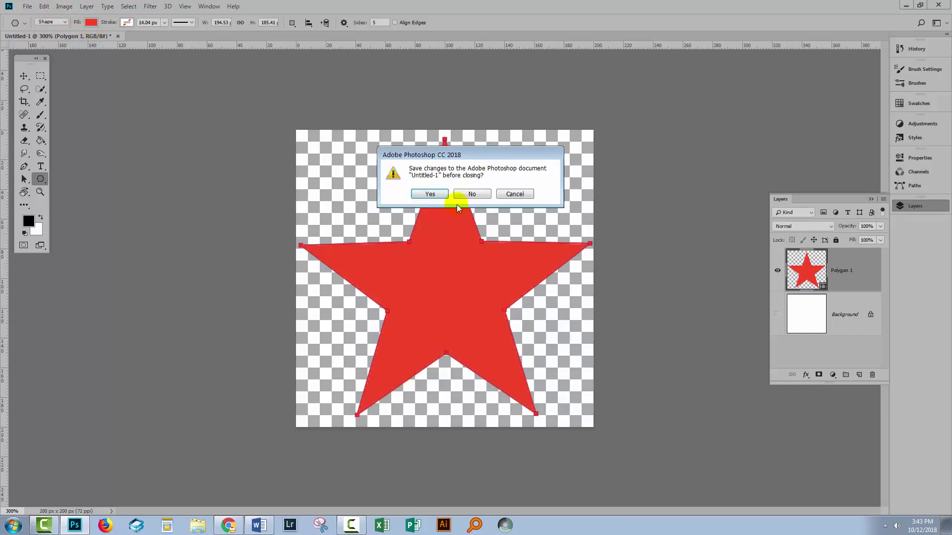
- Discard the star document, create a 2000 x 2000 px document and add Layer 1
click(472, 194)
click(27, 6)
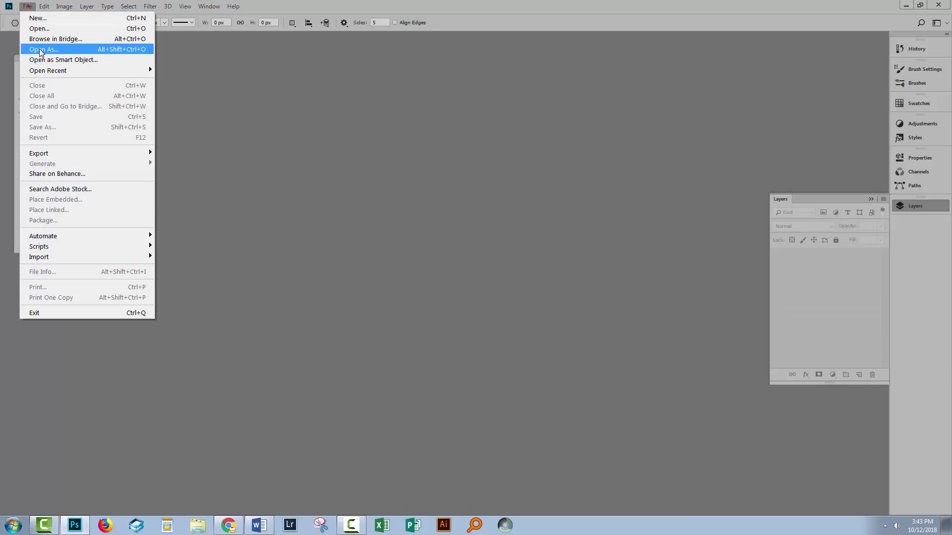
click(27, 6)
key(ctrl+n)
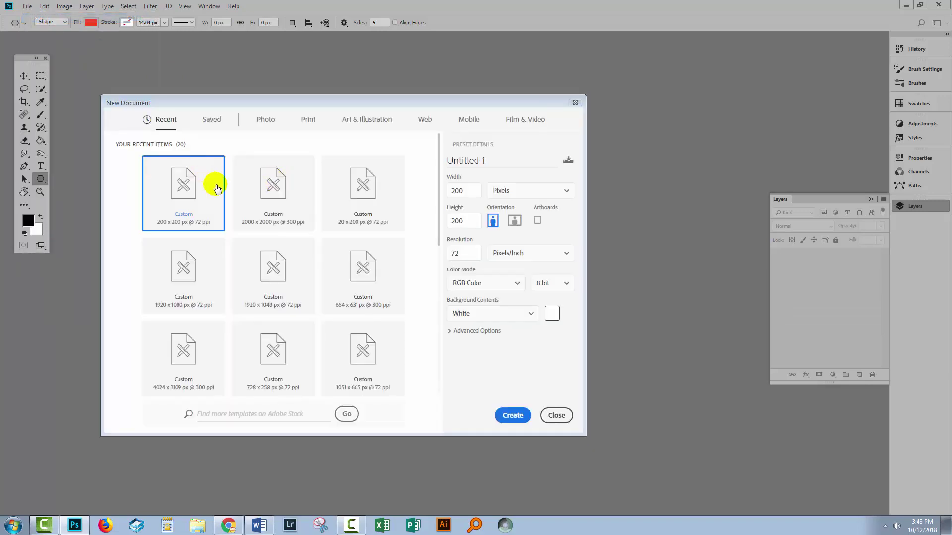
click(251, 173)
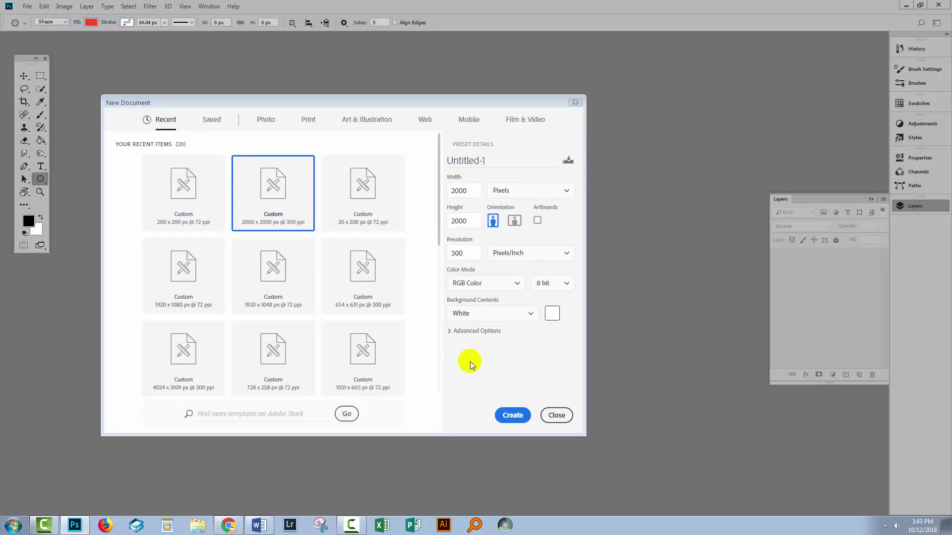
click(513, 415)
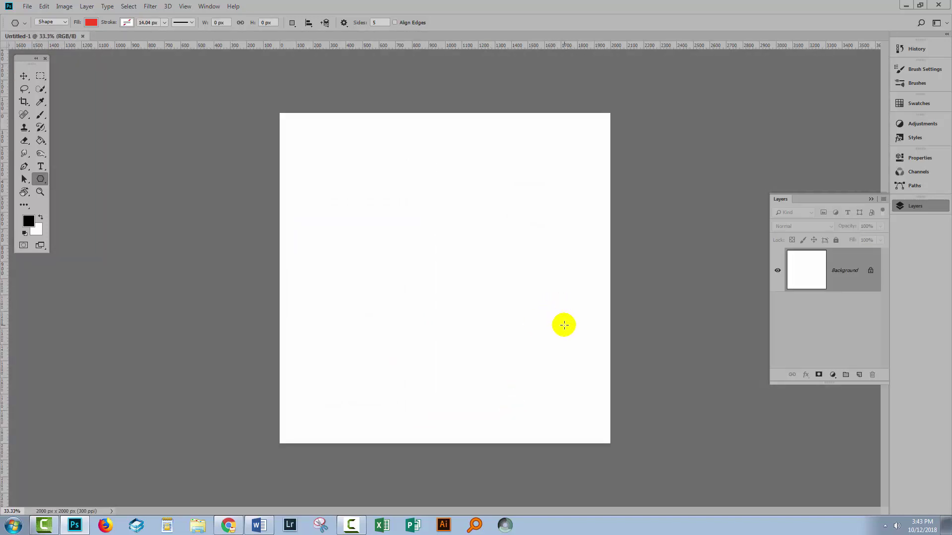
scroll(565, 325, up, 2)
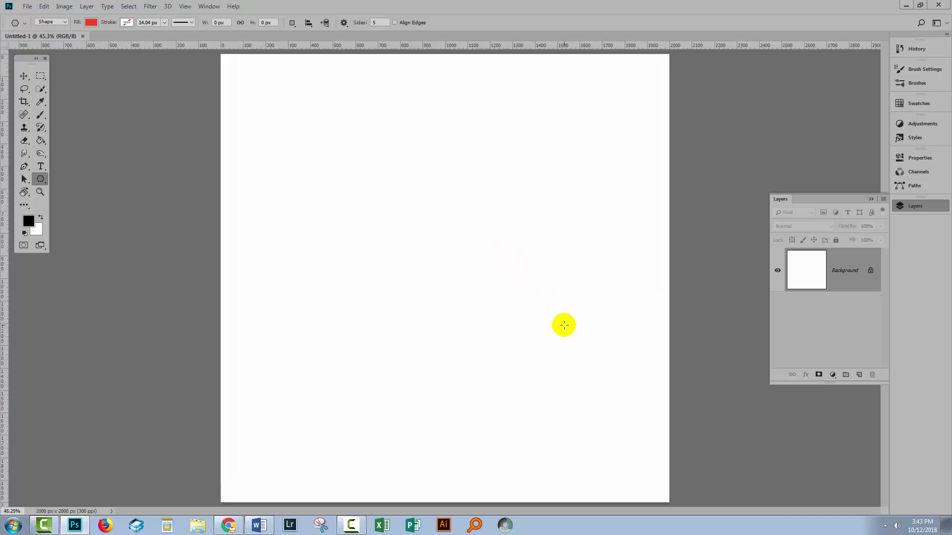
click(860, 376)
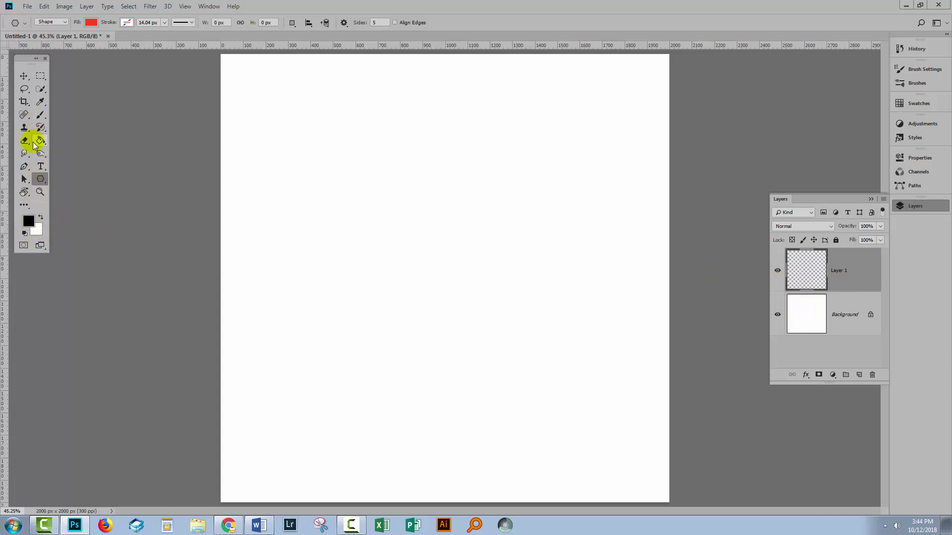
- Draw a circle about 1490 px wide with the Ellipse tool in Path mode
click(40, 180)
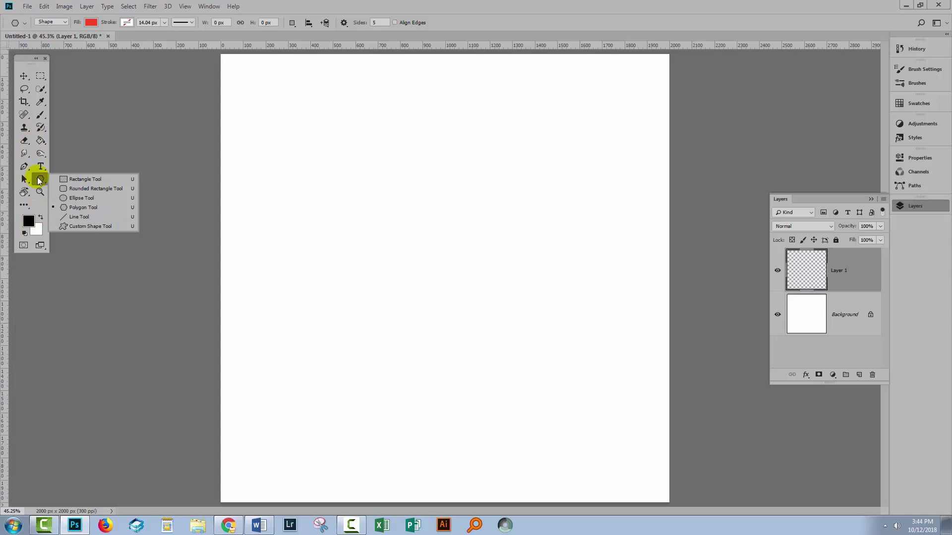
click(77, 198)
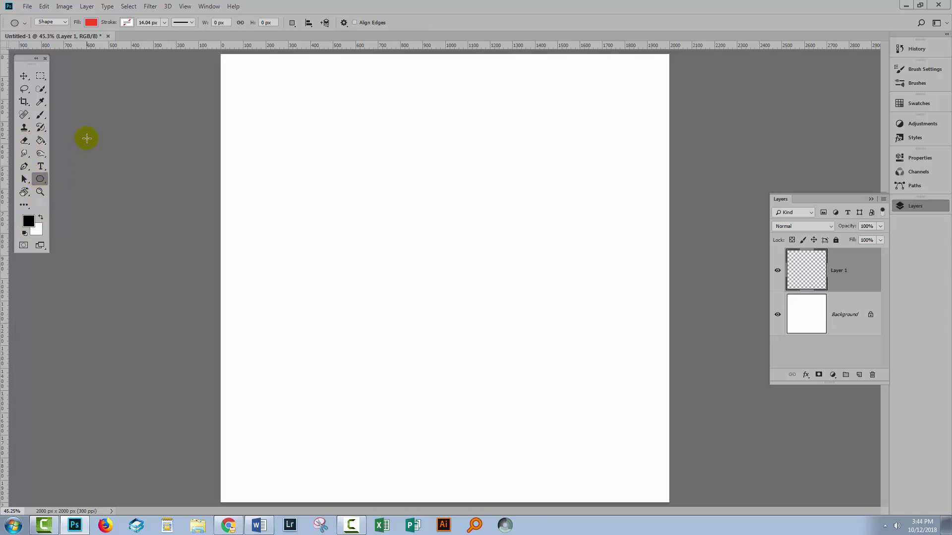
click(63, 23)
click(45, 38)
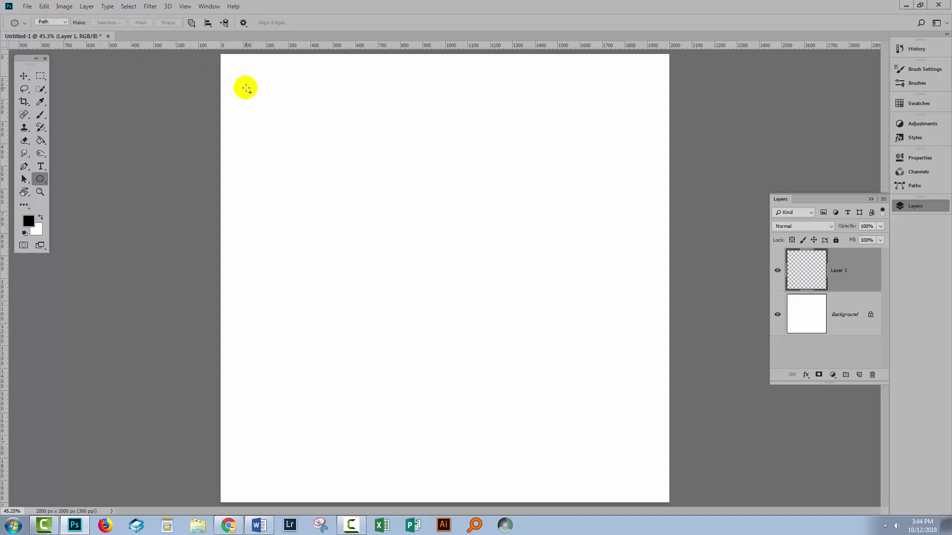
drag(265, 109, 623, 442)
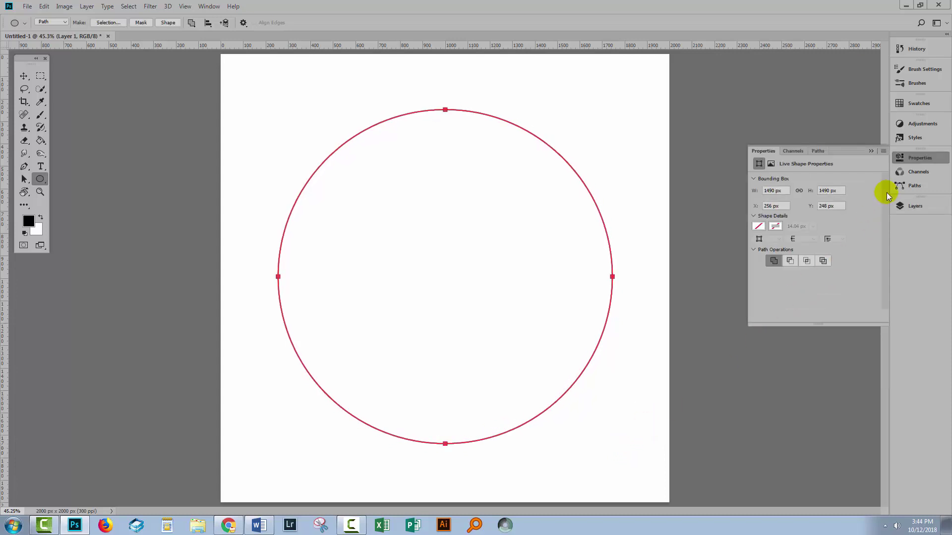
- Check the circle Work Path in the Paths panel, then return to Layers
click(913, 187)
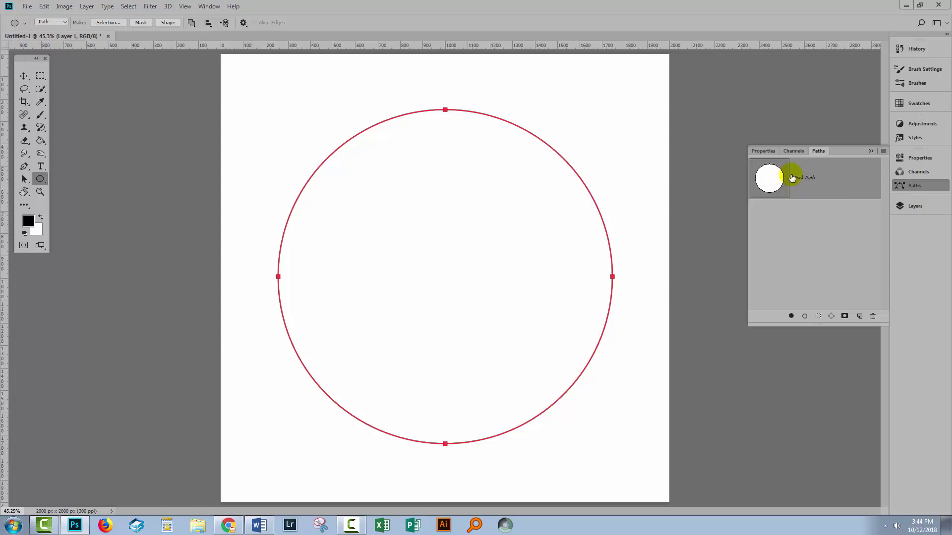
click(812, 219)
click(819, 184)
click(815, 228)
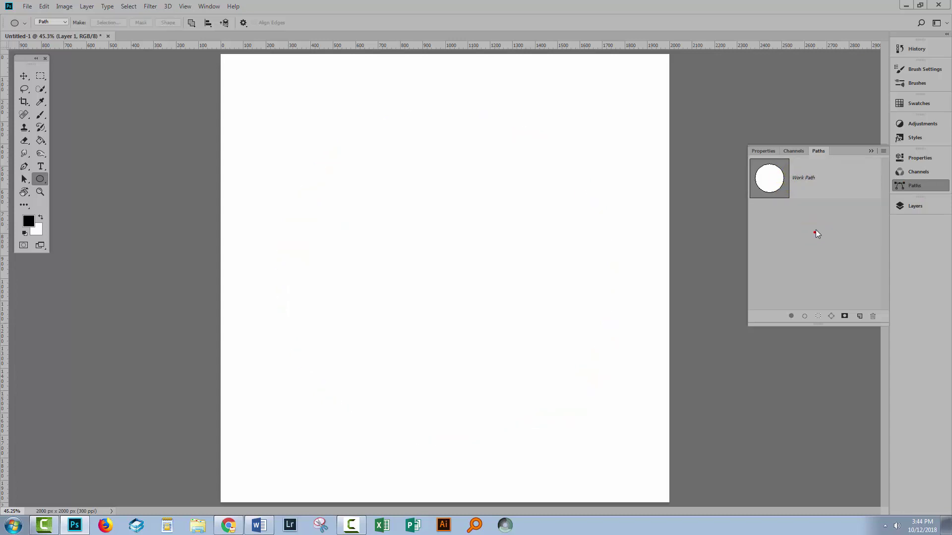
click(805, 184)
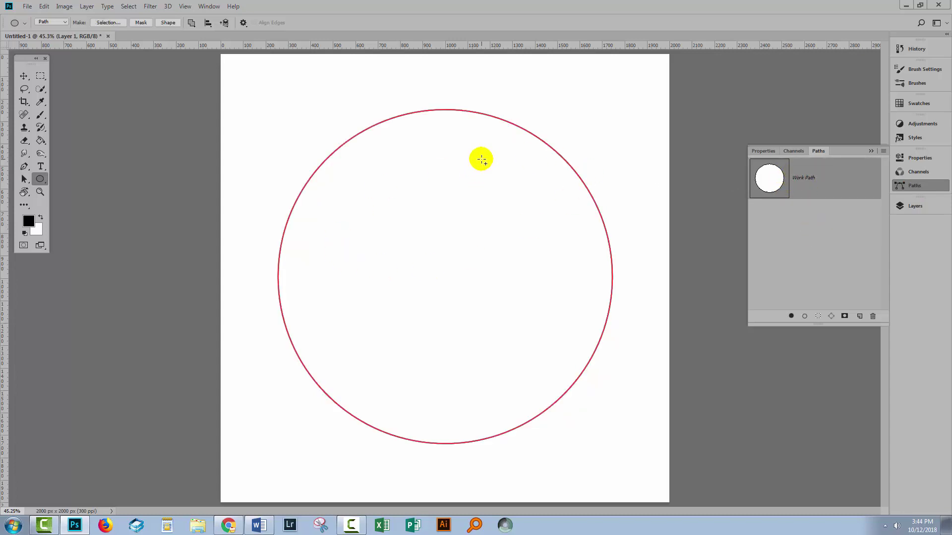
click(915, 205)
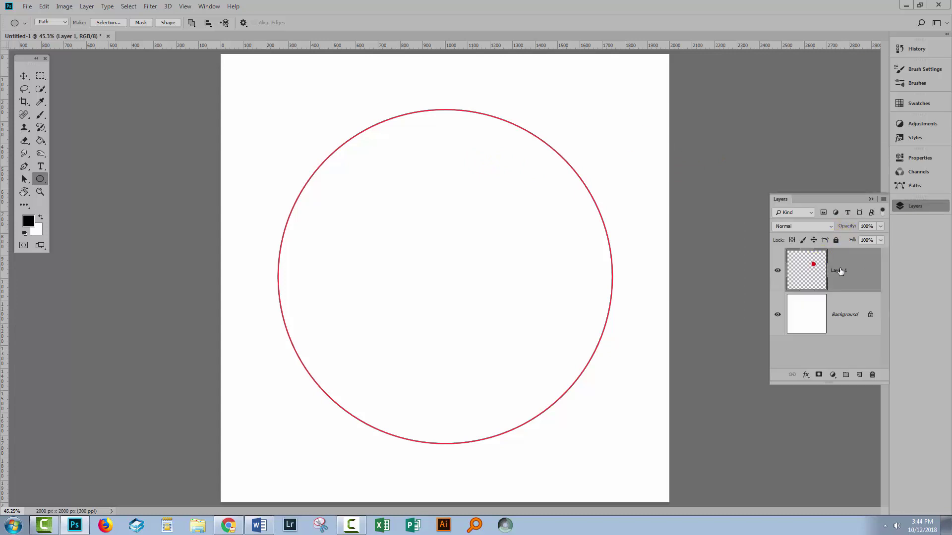
- In Edit > Fill, choose Pattern contents with 'Red star' and the Place Along Path script
click(43, 7)
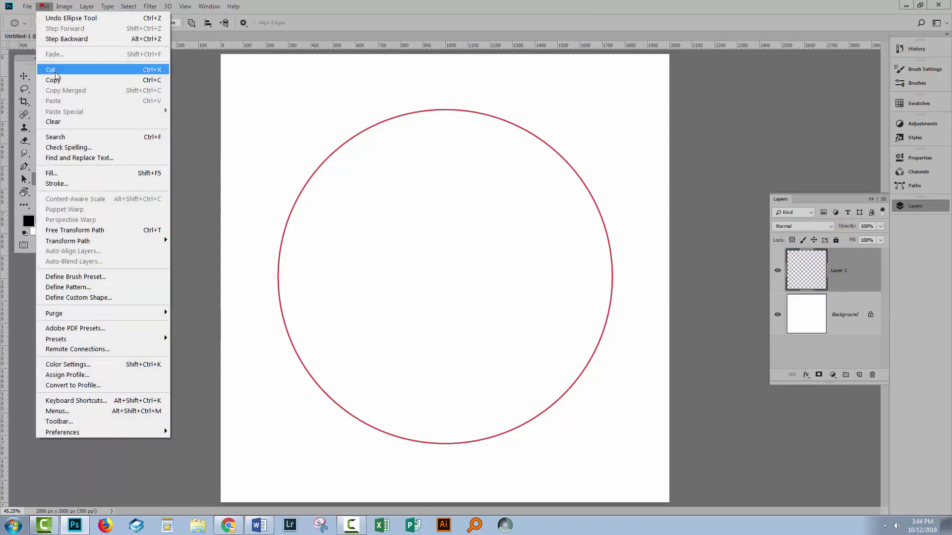
click(65, 173)
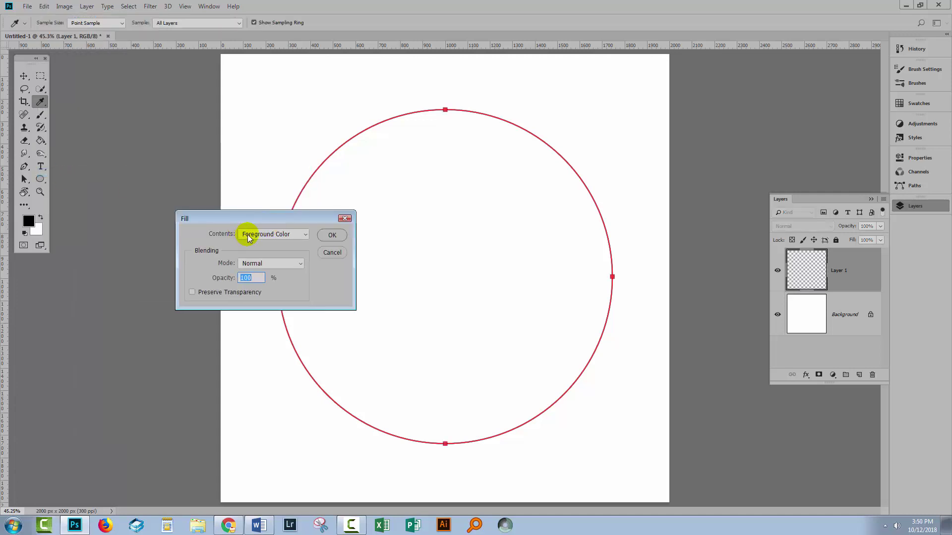
click(255, 234)
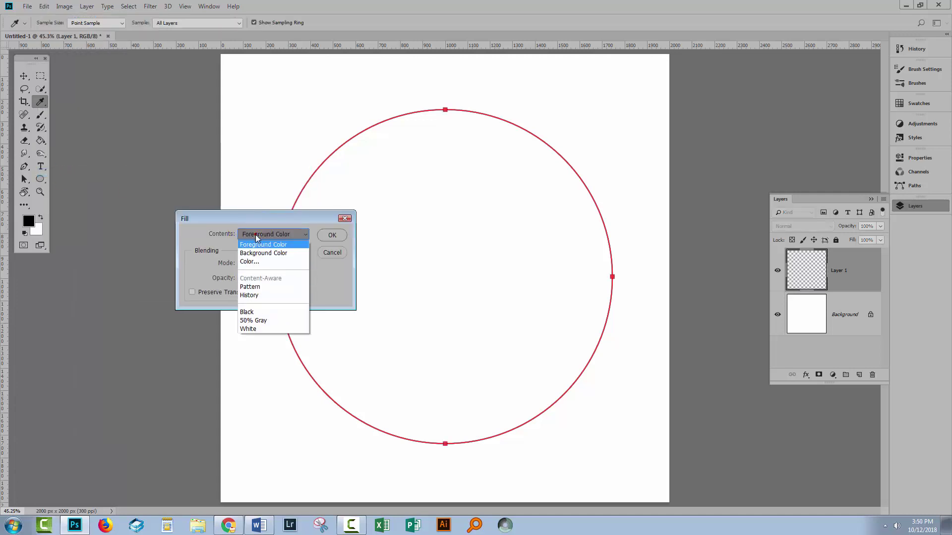
click(258, 287)
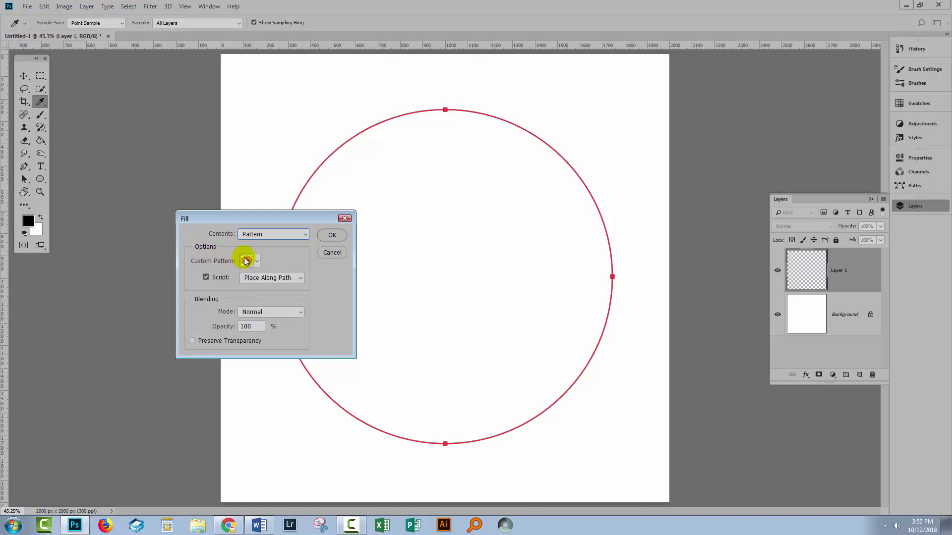
click(255, 263)
click(267, 434)
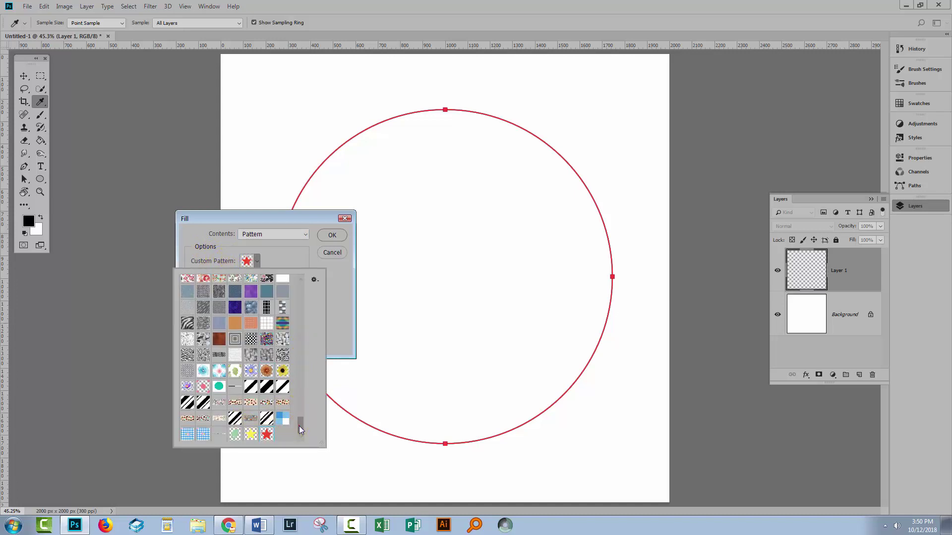
drag(300, 427, 267, 435)
click(301, 243)
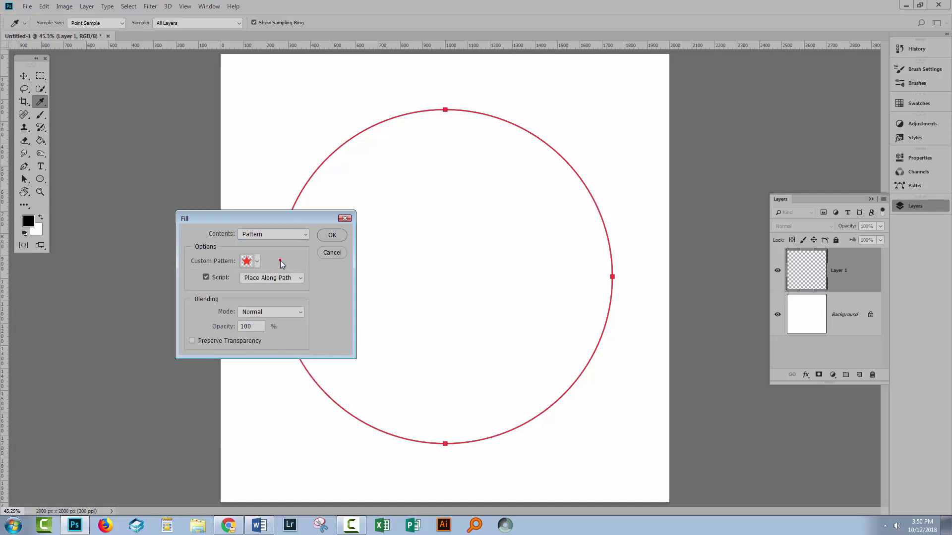
click(206, 278)
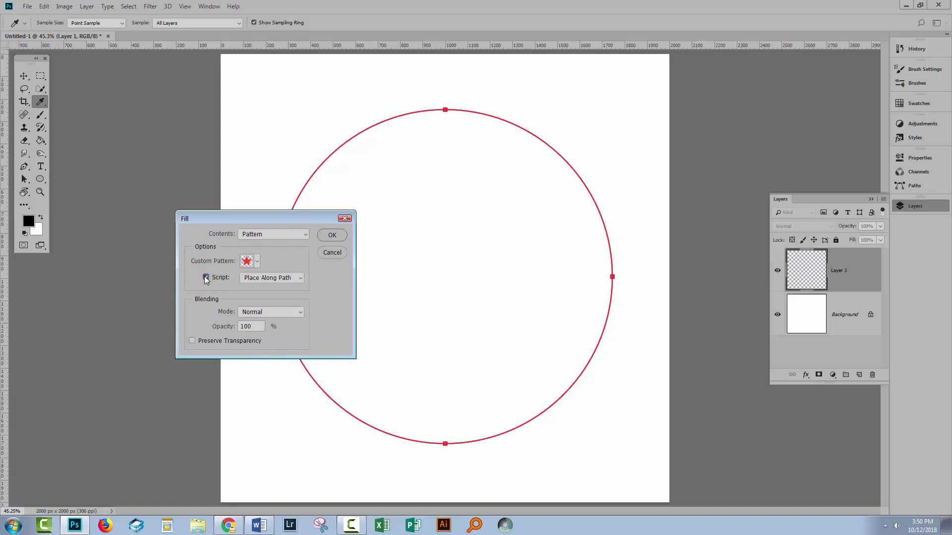
click(257, 279)
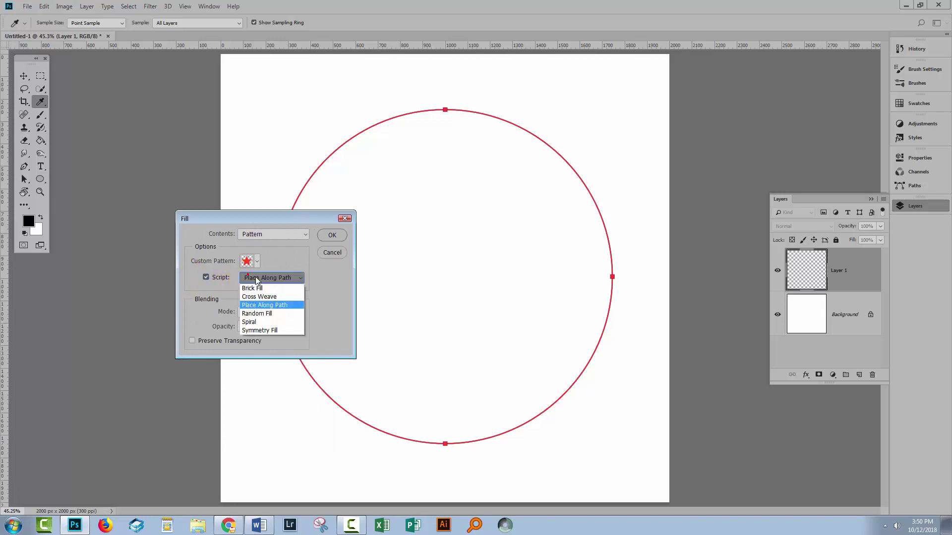
click(286, 306)
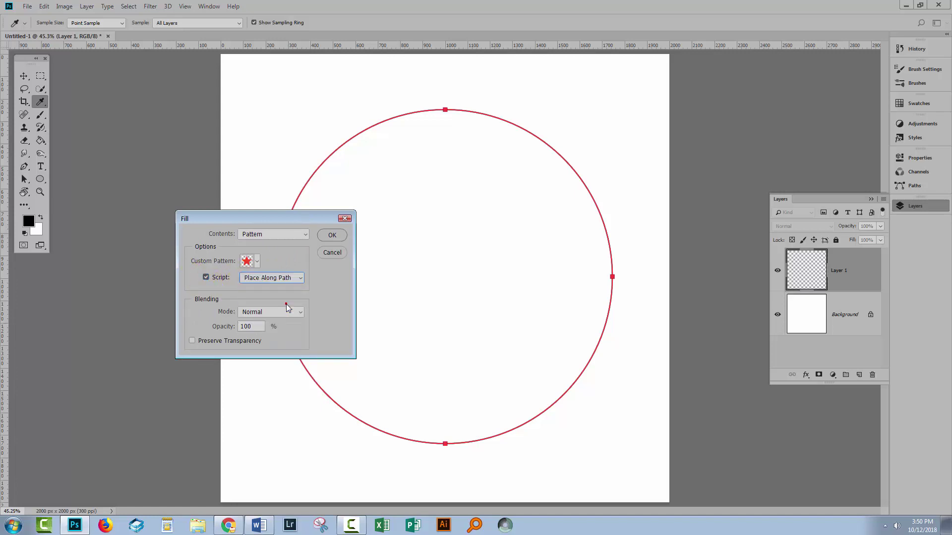
- Set Place Along Path to pattern scale 0.81, 52-pixel spacing, with Adjust spacing to fit
click(332, 237)
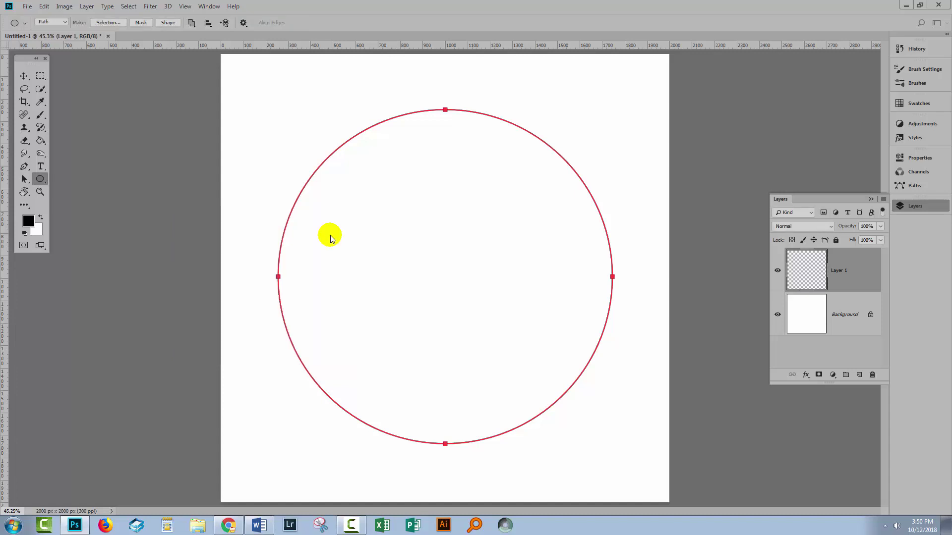
drag(324, 121, 378, 218)
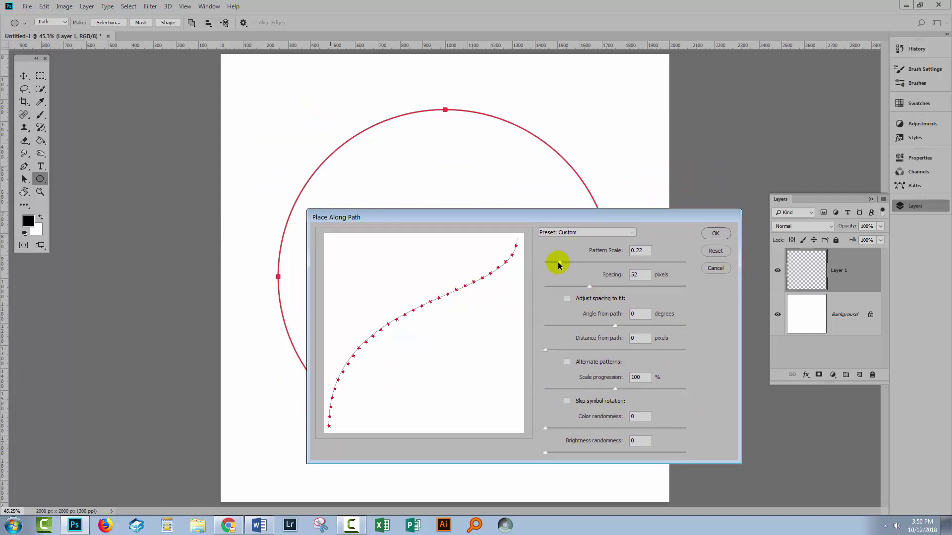
drag(558, 263, 615, 267)
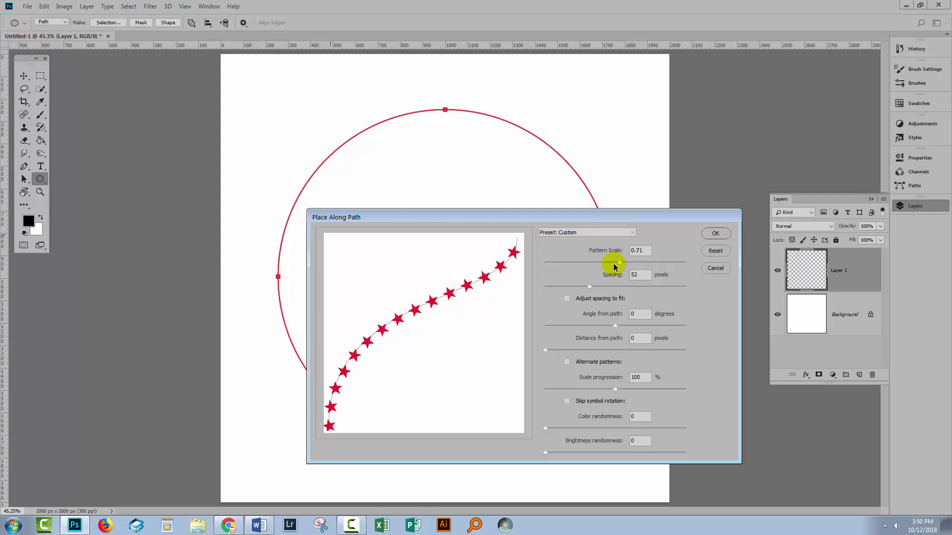
drag(624, 267, 629, 267)
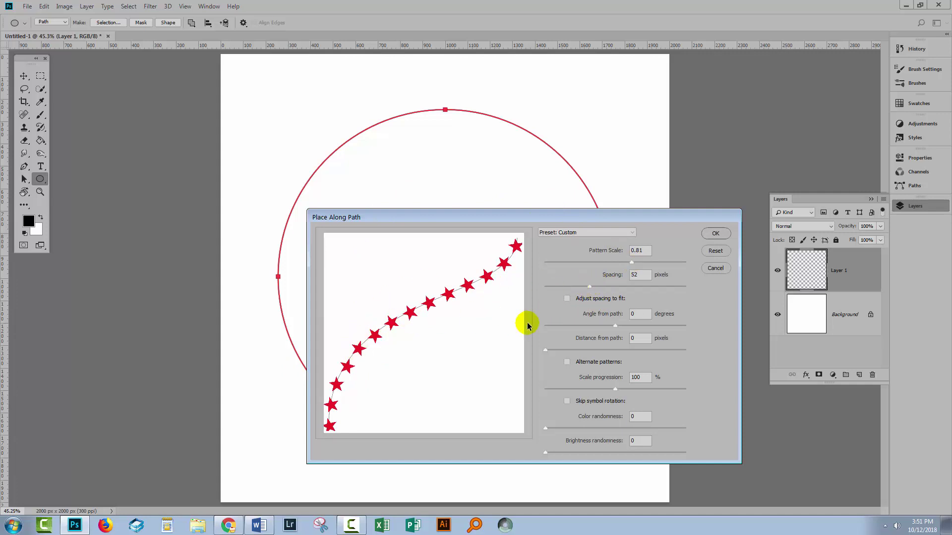
click(566, 299)
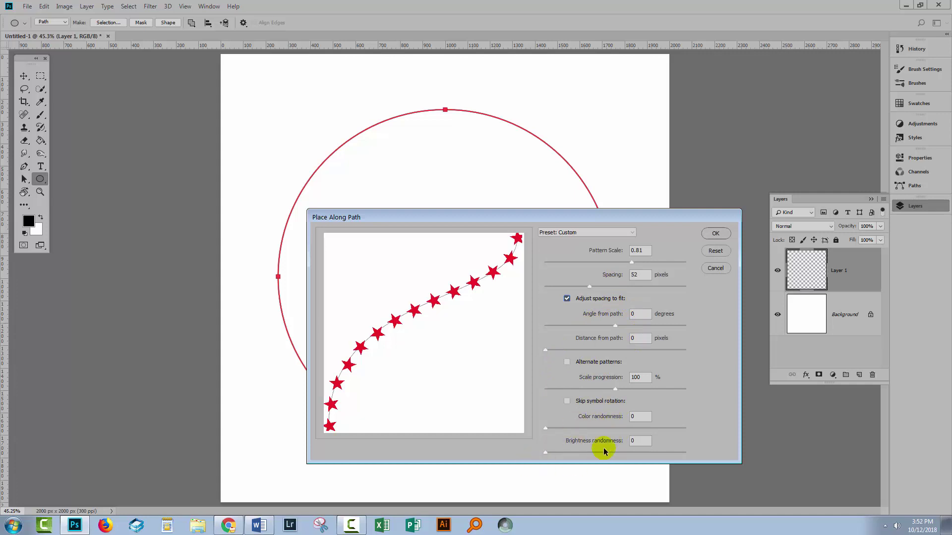
- Apply the star ring around the circle, then deselect the Work Path and return to Layers
click(715, 234)
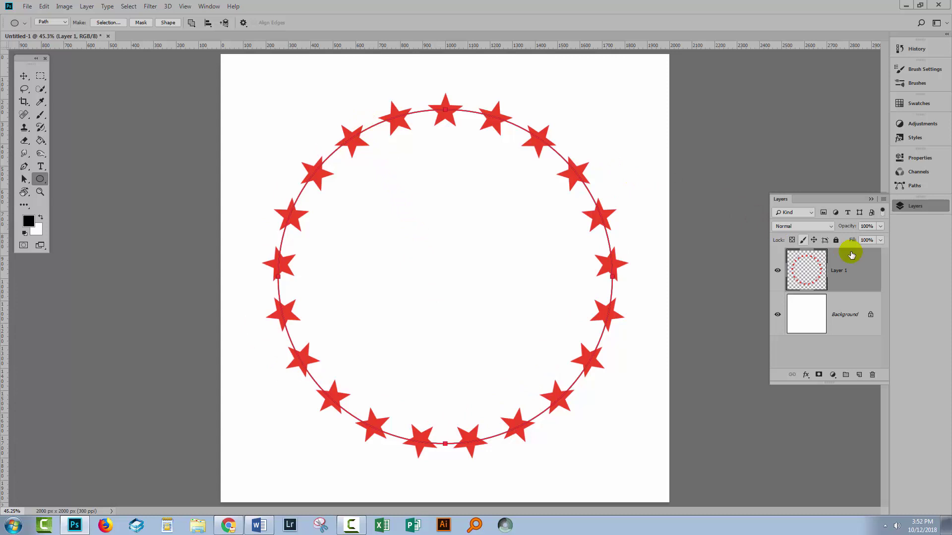
click(912, 185)
click(815, 227)
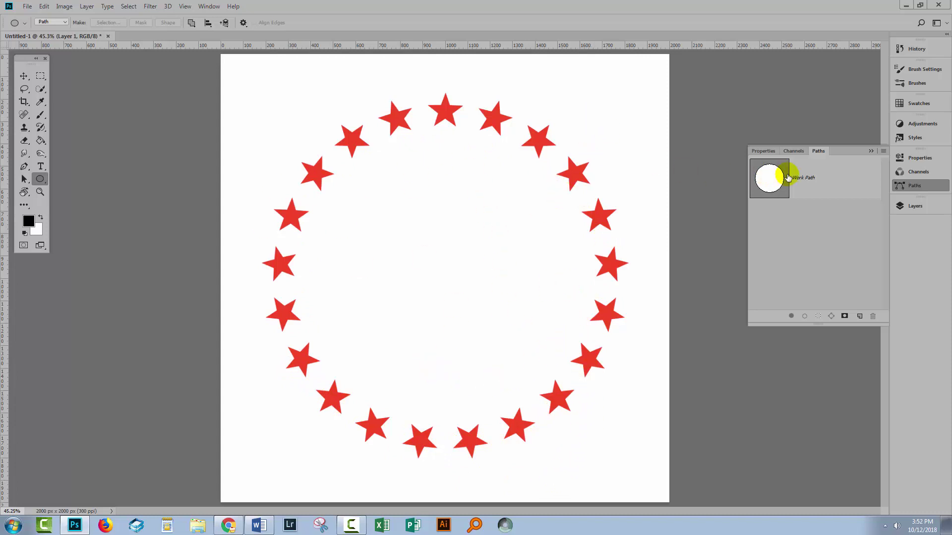
click(915, 206)
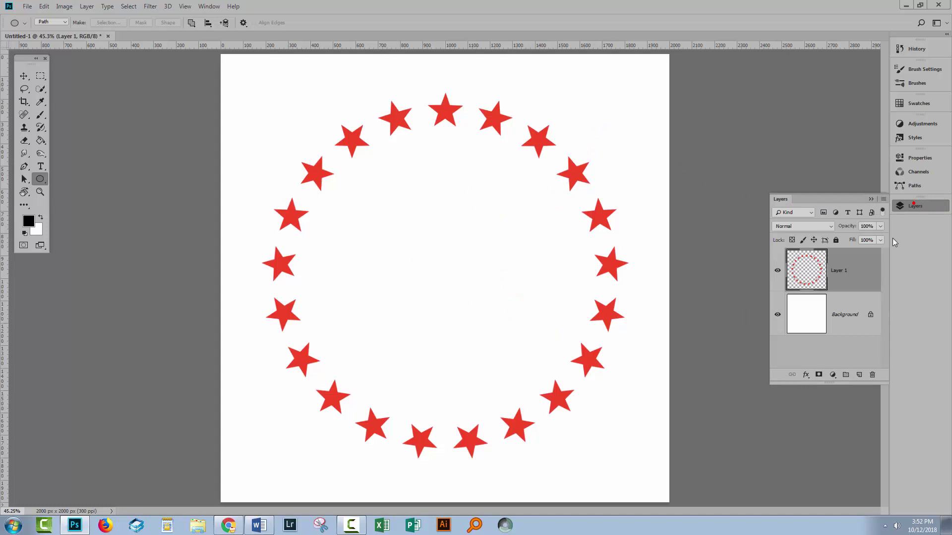
- Hide Layer 1, add a new layer, and select the whole circle Work Path
click(777, 270)
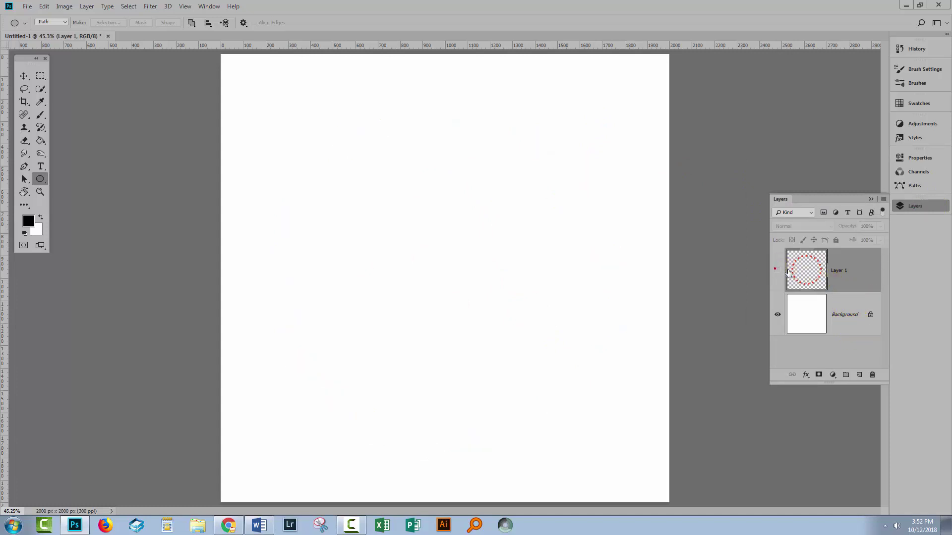
click(859, 375)
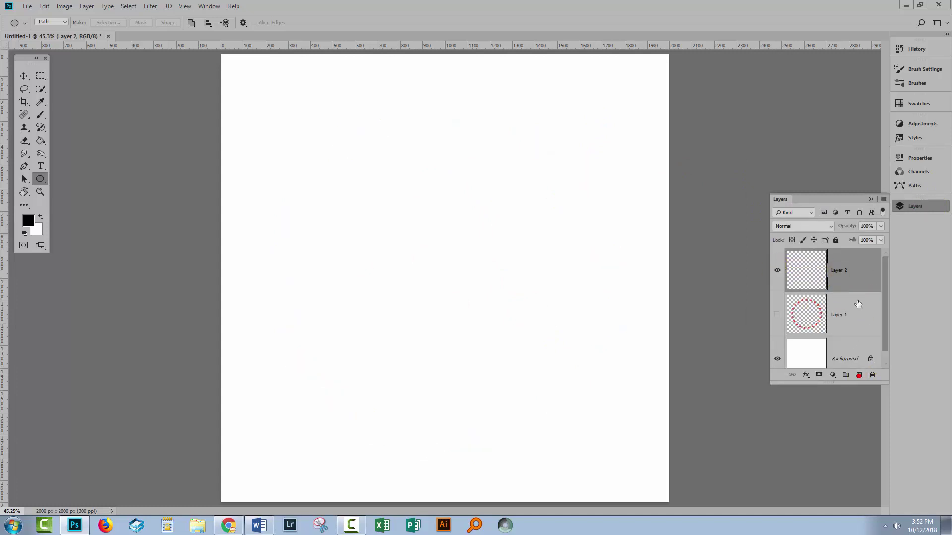
click(915, 186)
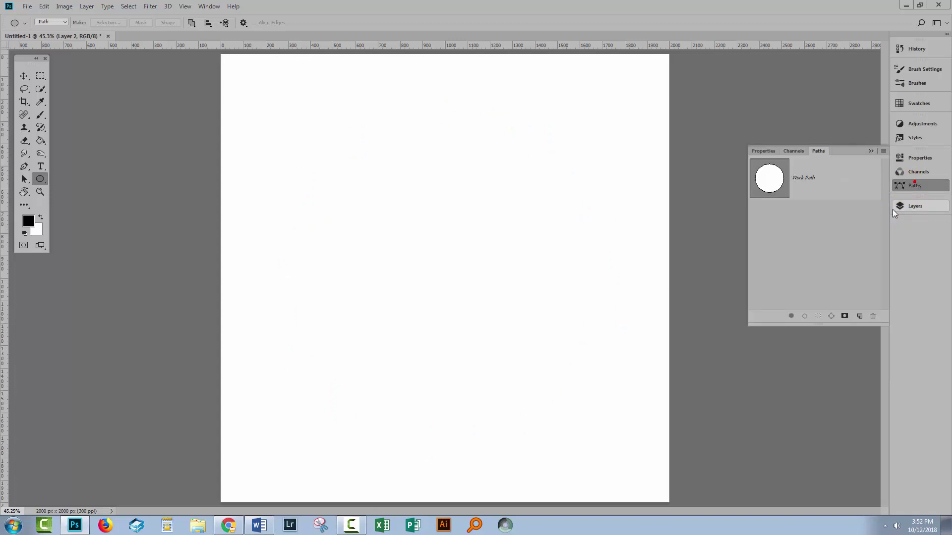
click(779, 181)
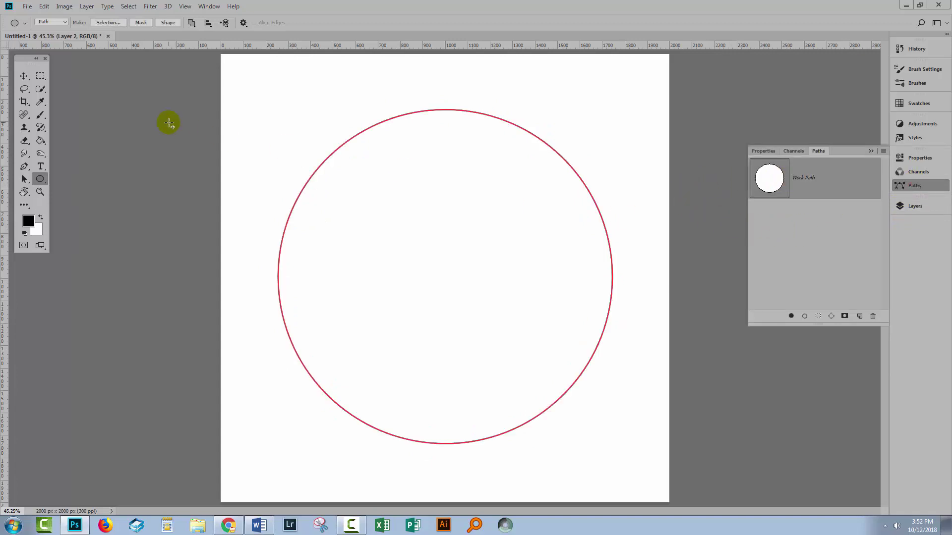
click(23, 179)
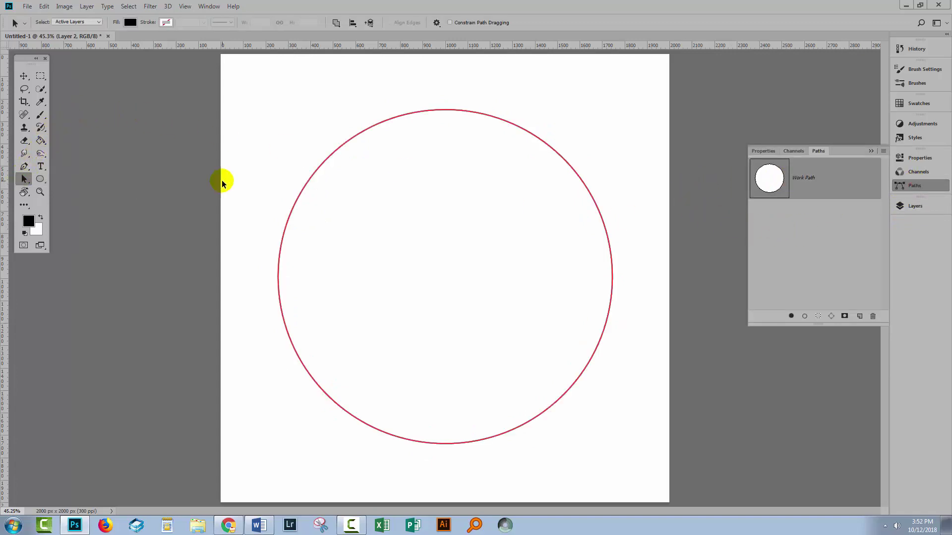
drag(229, 183, 293, 222)
- Fill the circle with Red star stars via Place Along Path at a 90-degree angle
click(44, 7)
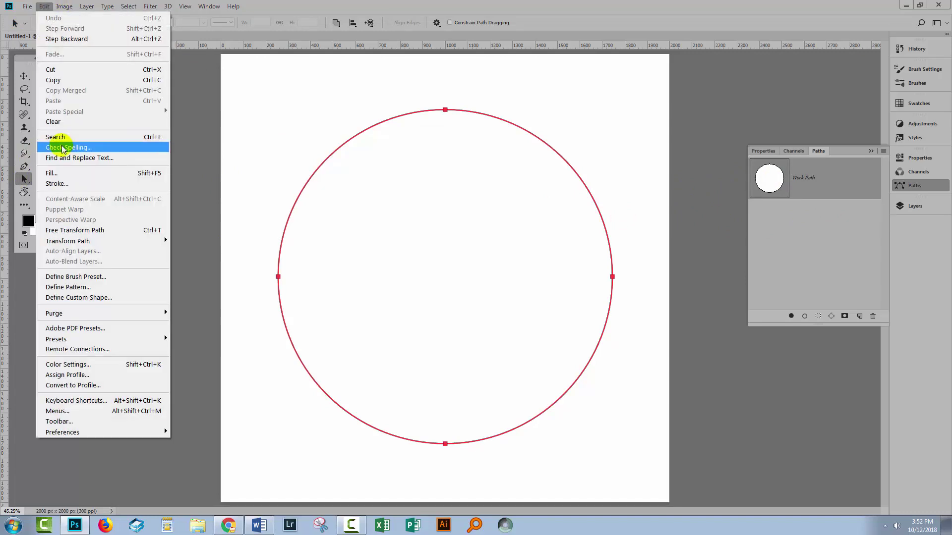
click(74, 173)
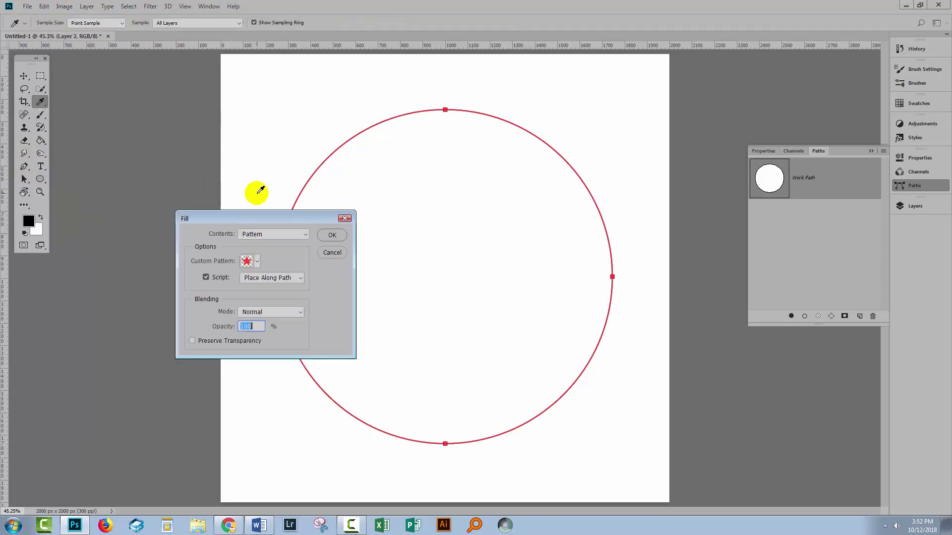
click(331, 233)
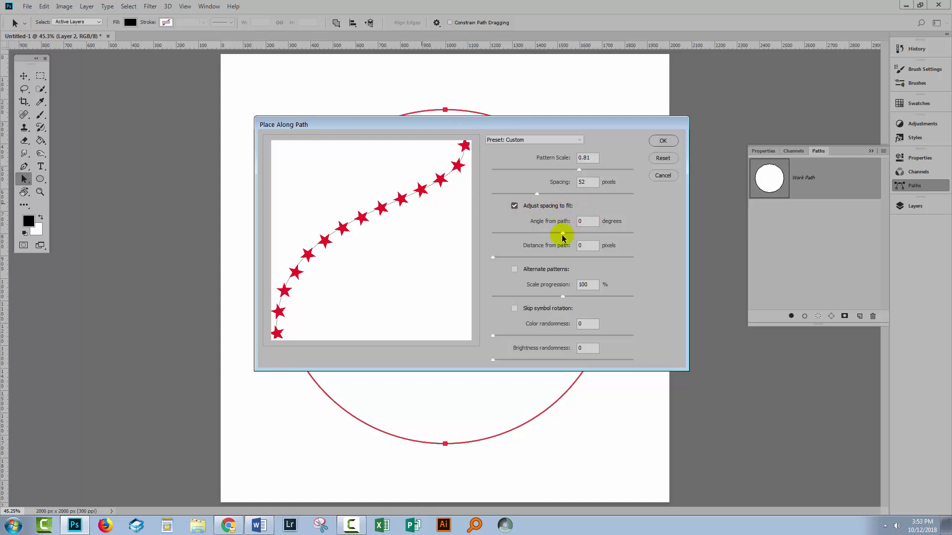
drag(563, 234, 640, 232)
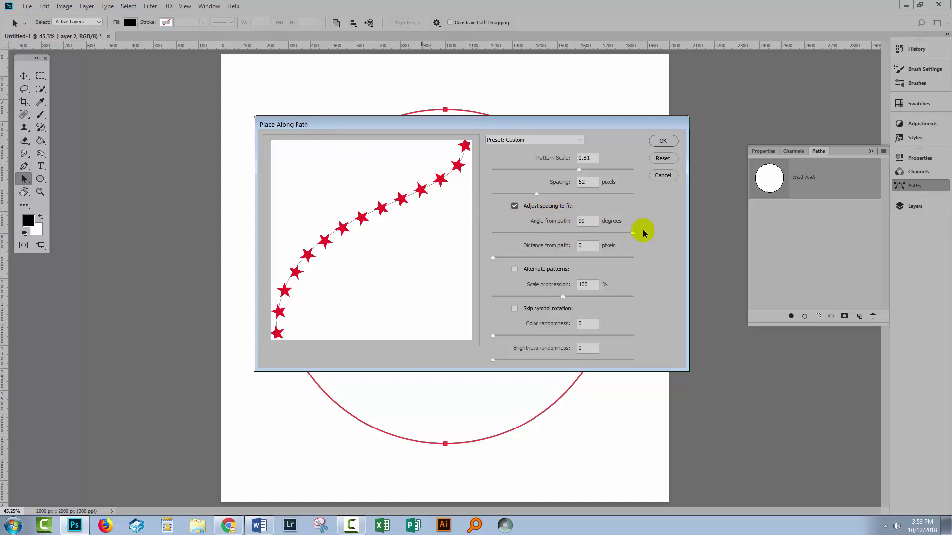
click(663, 142)
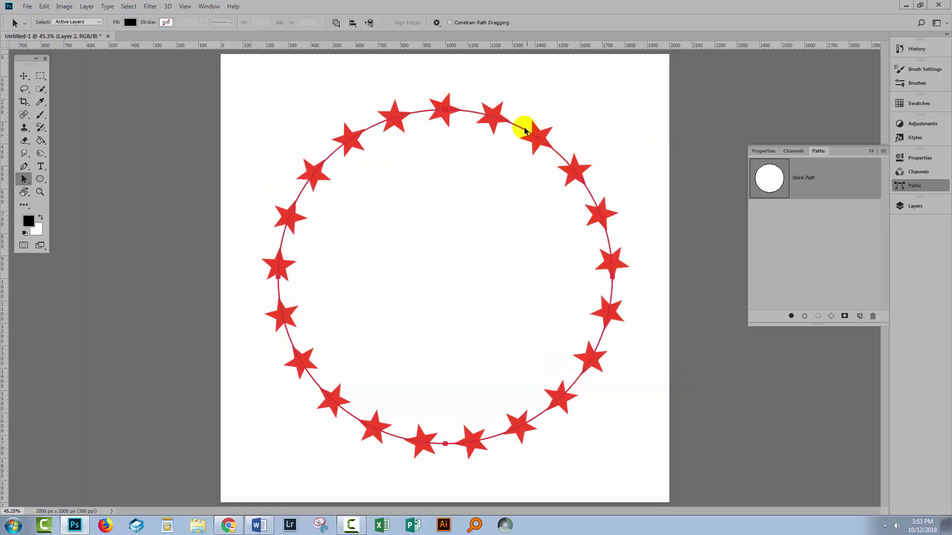
- Deselect the path, compare the two star rings, hide Layers 1 and 2, and add Layer 3
click(826, 245)
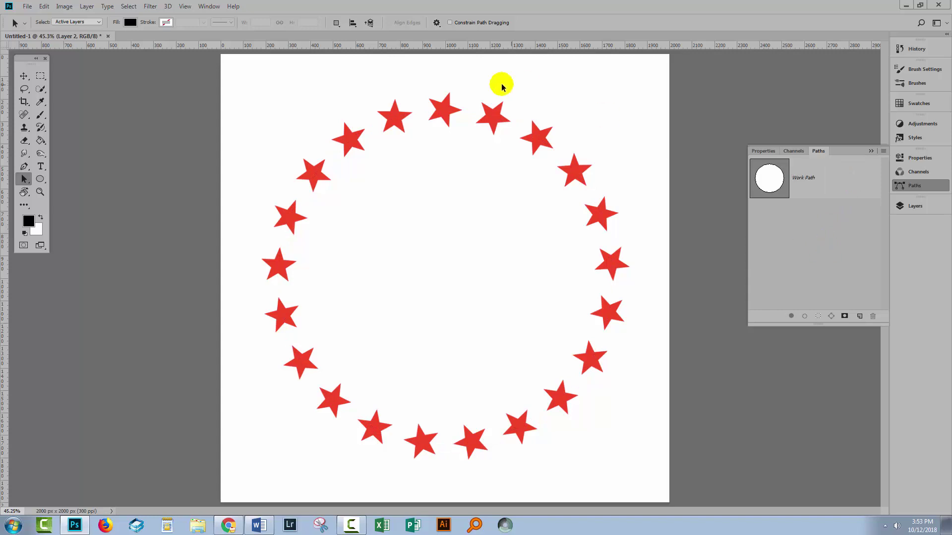
click(908, 210)
click(777, 316)
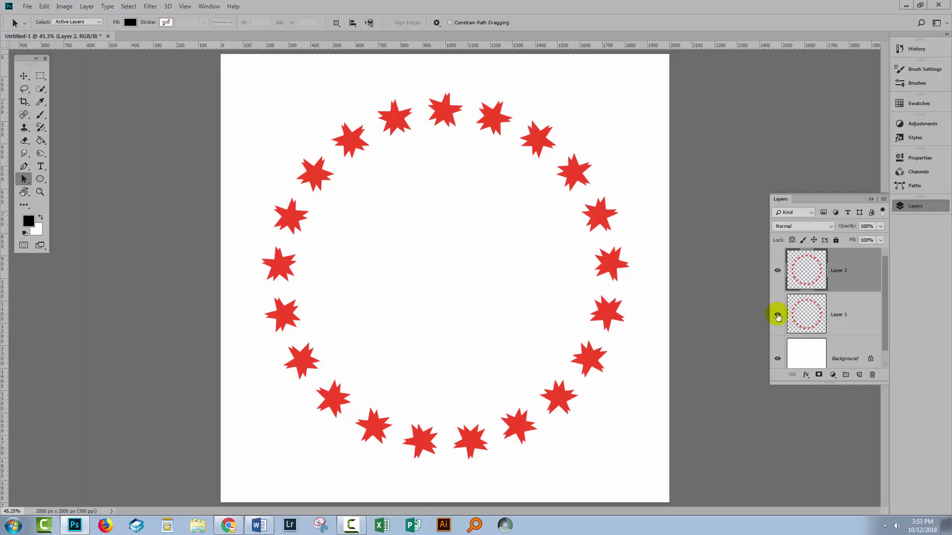
click(778, 316)
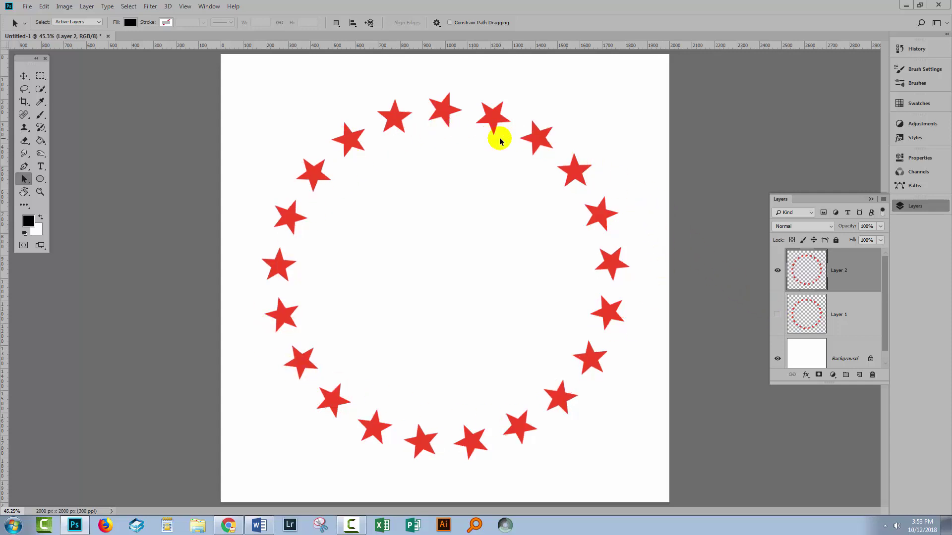
click(777, 271)
click(777, 316)
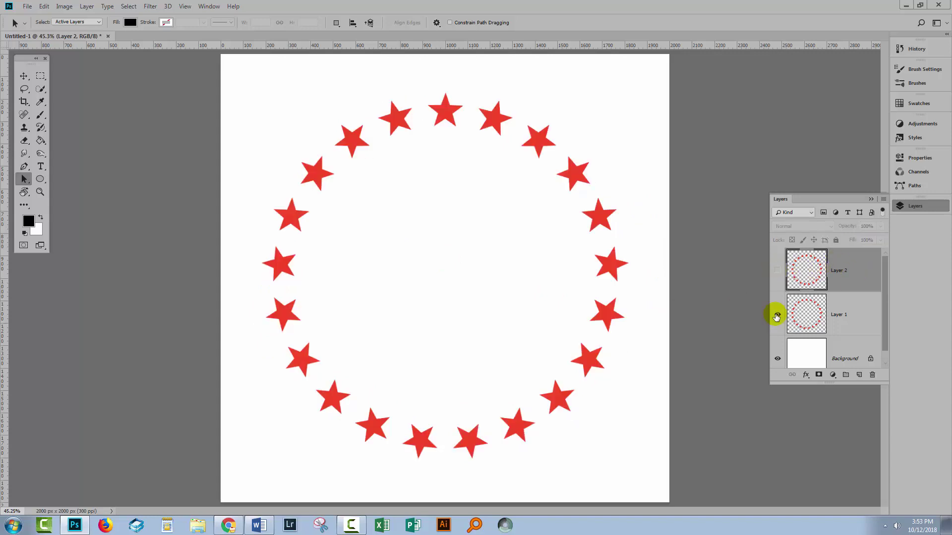
click(777, 272)
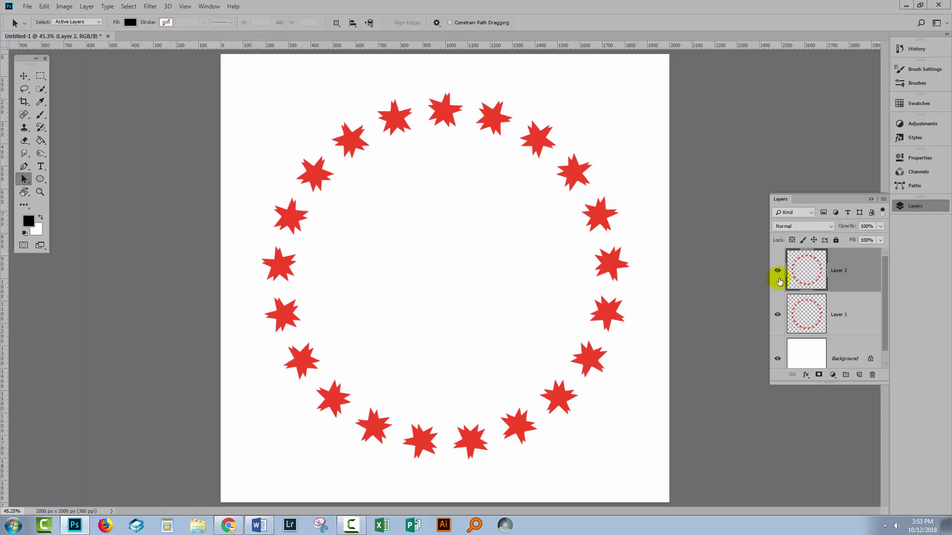
click(778, 316)
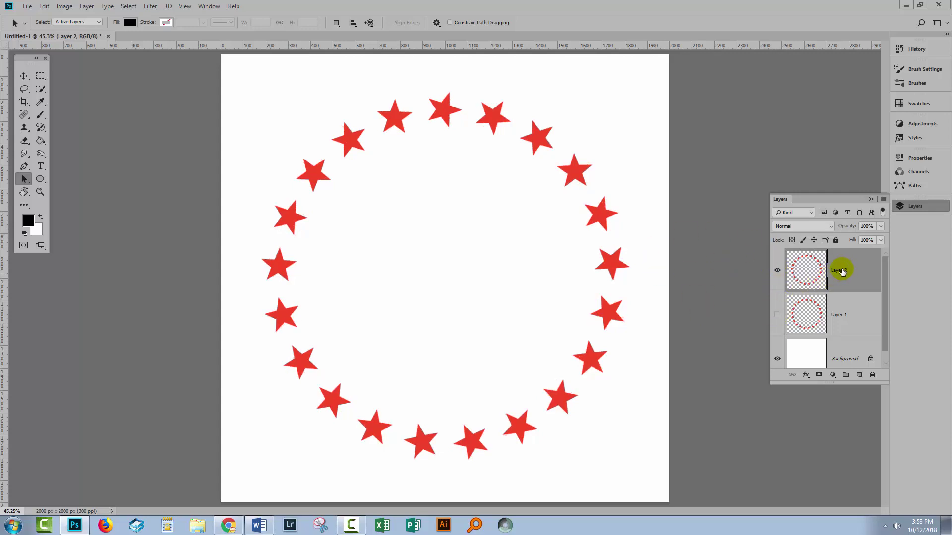
click(777, 270)
click(859, 375)
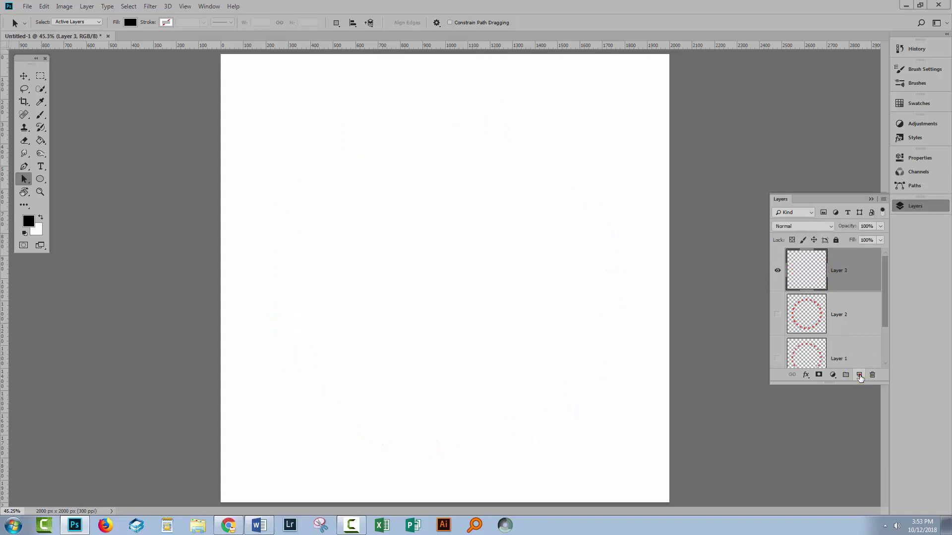
- Delete the circle work path and draw a three-anchor open curve from lower left to upper right
click(898, 186)
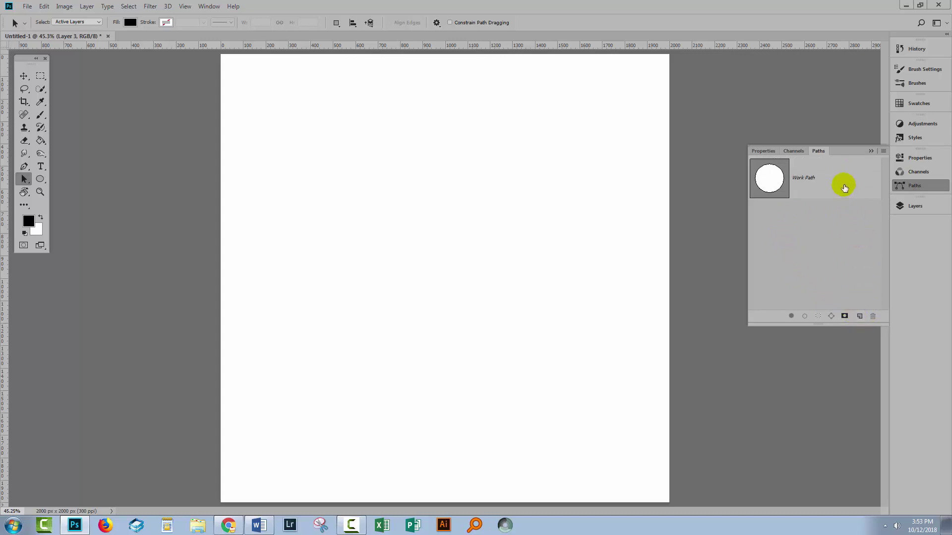
drag(844, 182, 872, 316)
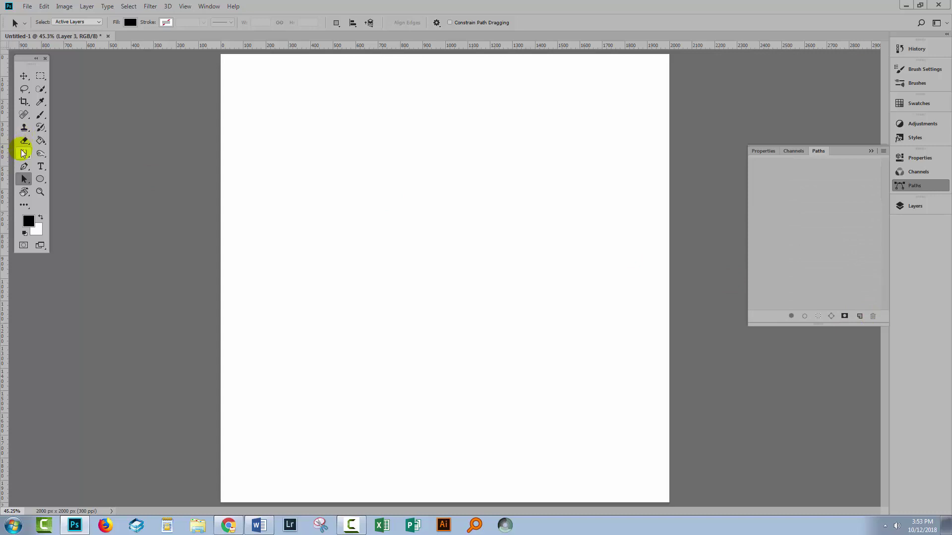
click(23, 170)
click(74, 166)
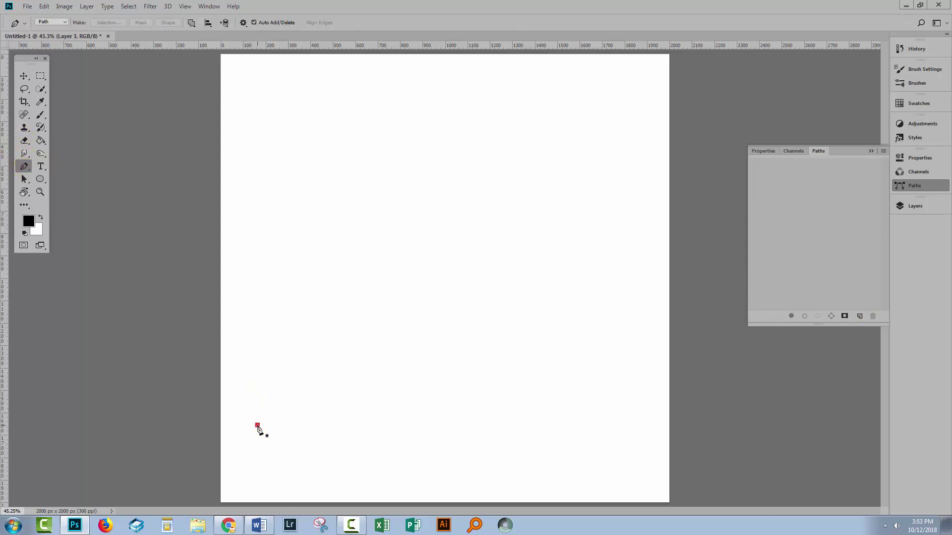
drag(258, 425, 291, 363)
drag(431, 298, 524, 237)
click(596, 80)
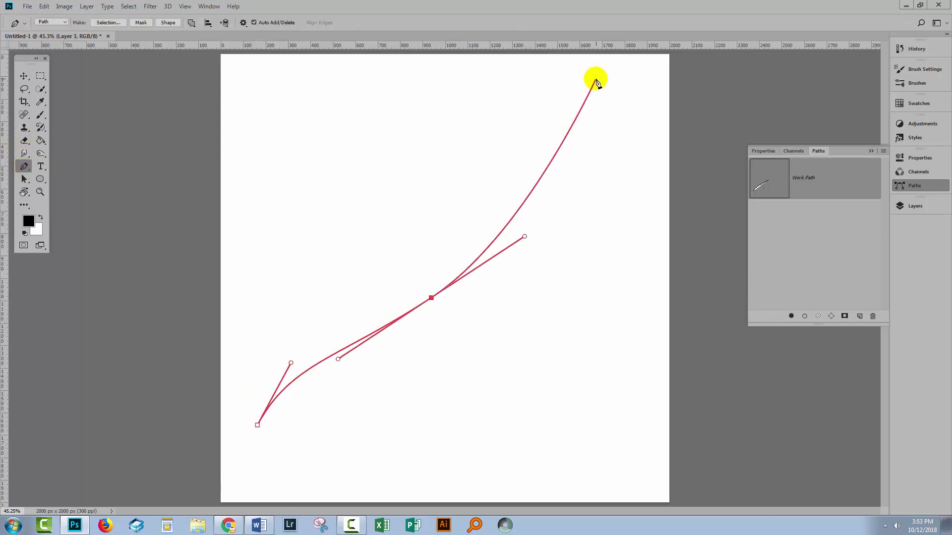
key(Return)
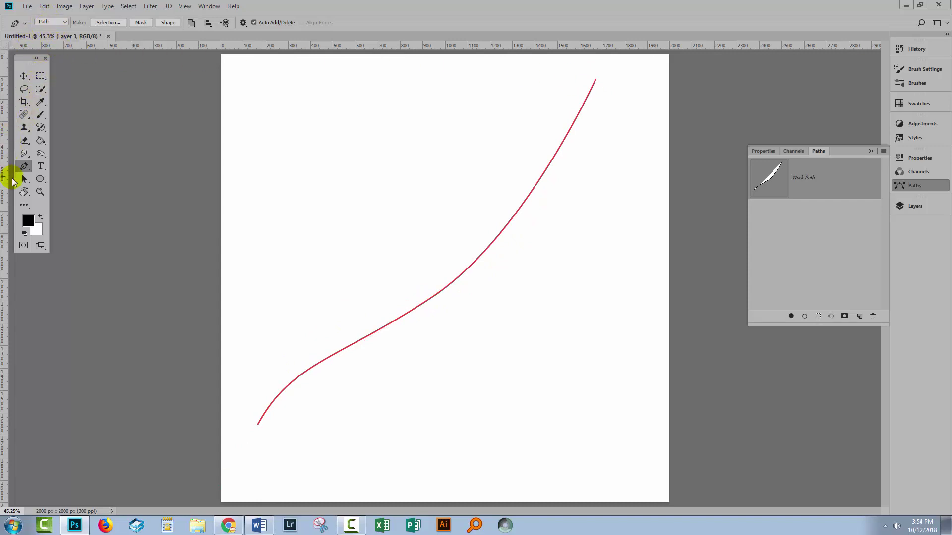
- Select the new curved path with the Path Selection tool
click(22, 180)
drag(254, 204, 448, 344)
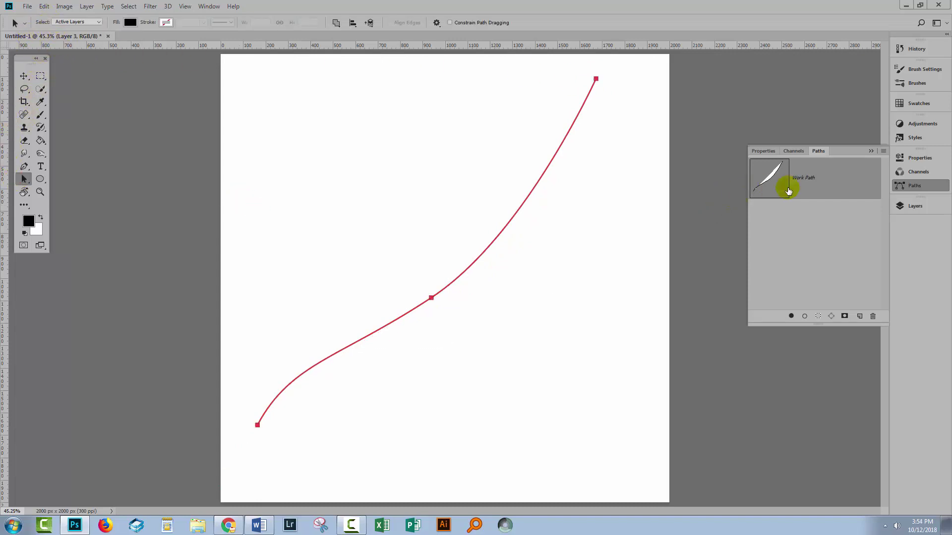
click(916, 206)
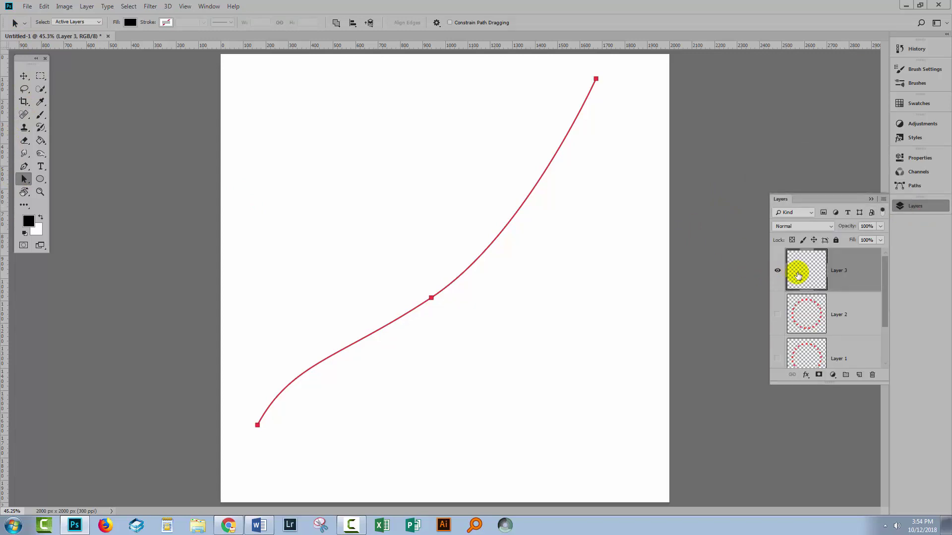
- Fill Layer 3 using the Place Along Path script to line the curve with eleven red stars
click(44, 6)
click(59, 172)
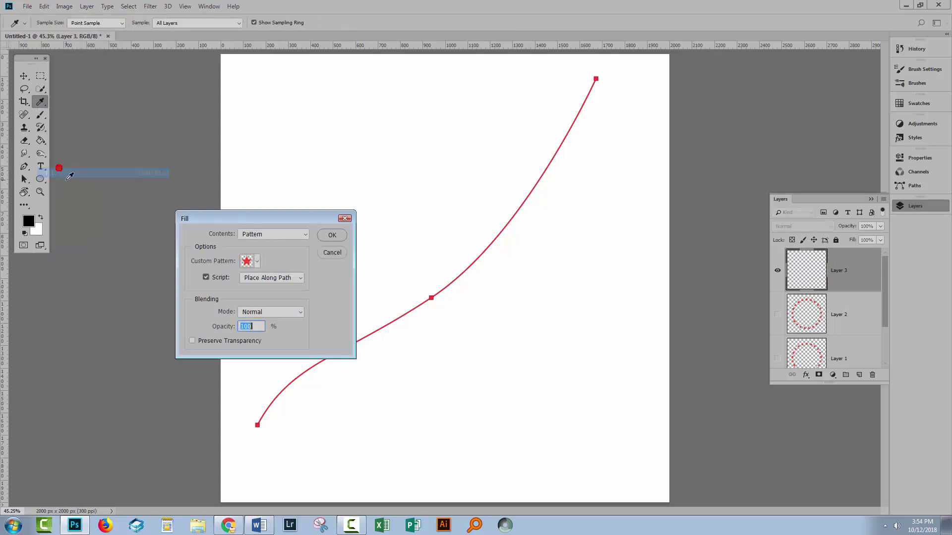
click(331, 236)
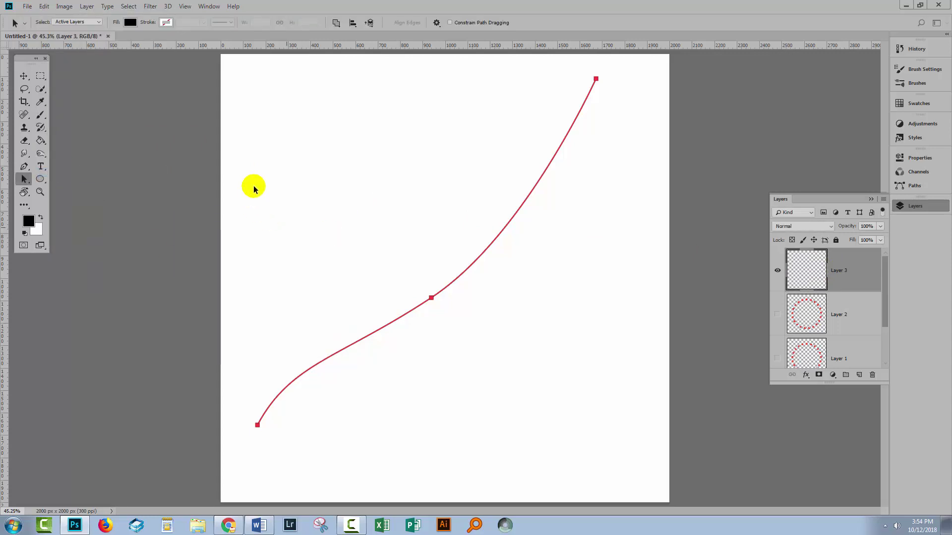
drag(423, 124, 541, 181)
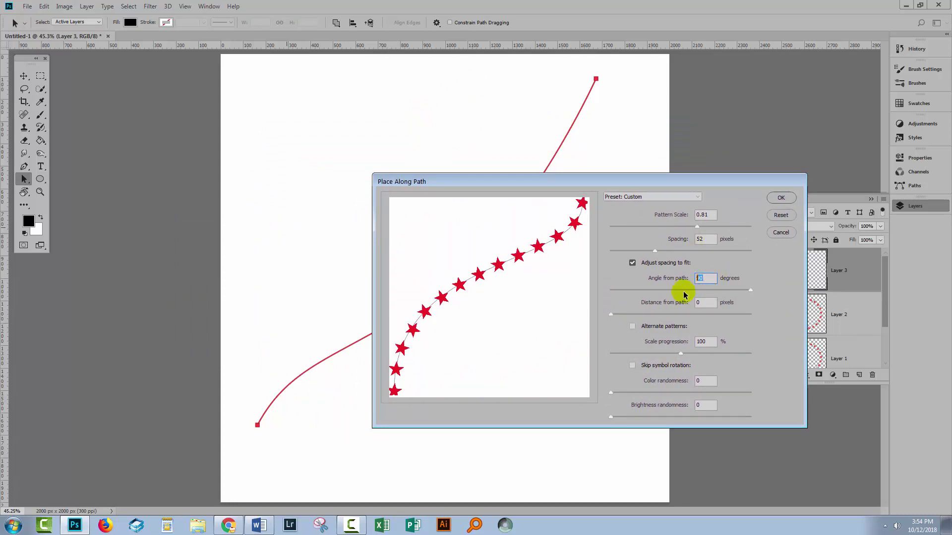
click(780, 198)
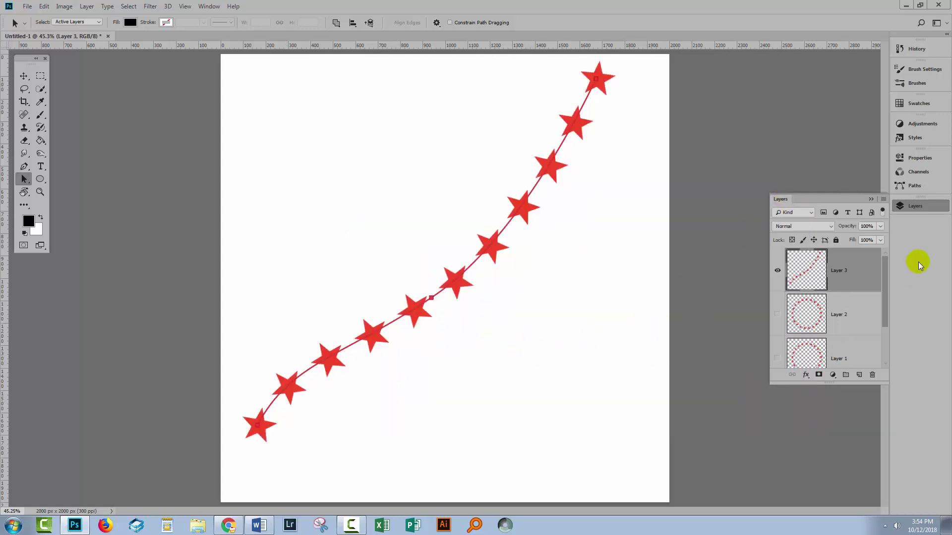
click(914, 186)
- Deselect the work path, hide Layer 3's star line and make Layer 2's star ring visible
click(793, 241)
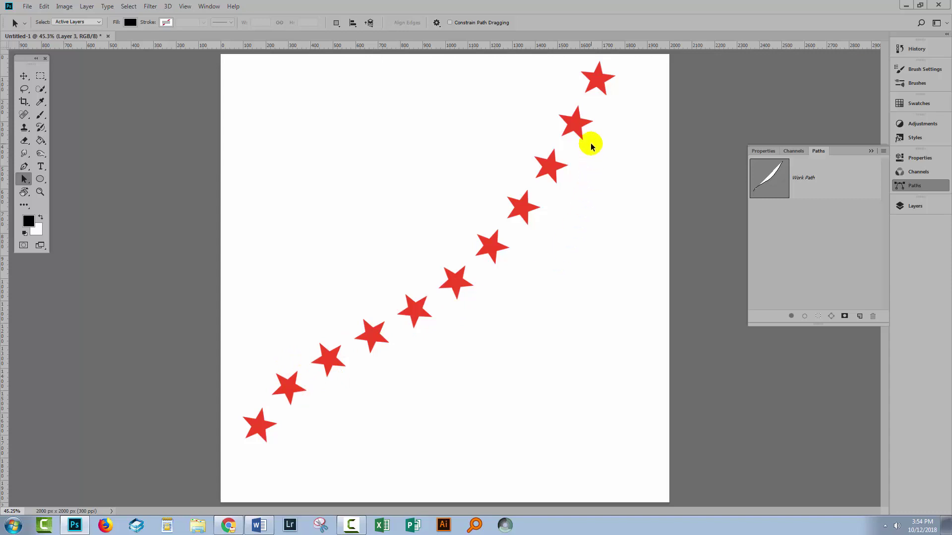
click(900, 213)
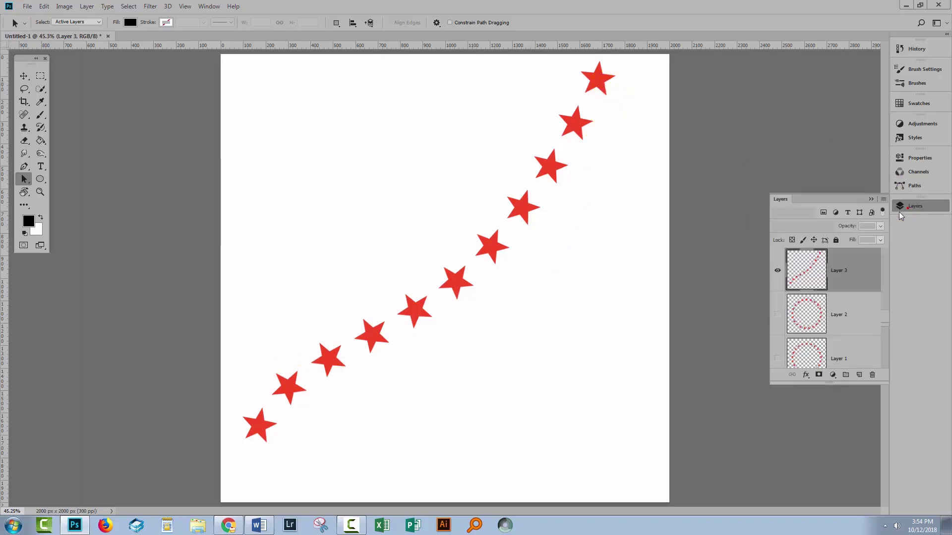
click(778, 270)
click(777, 313)
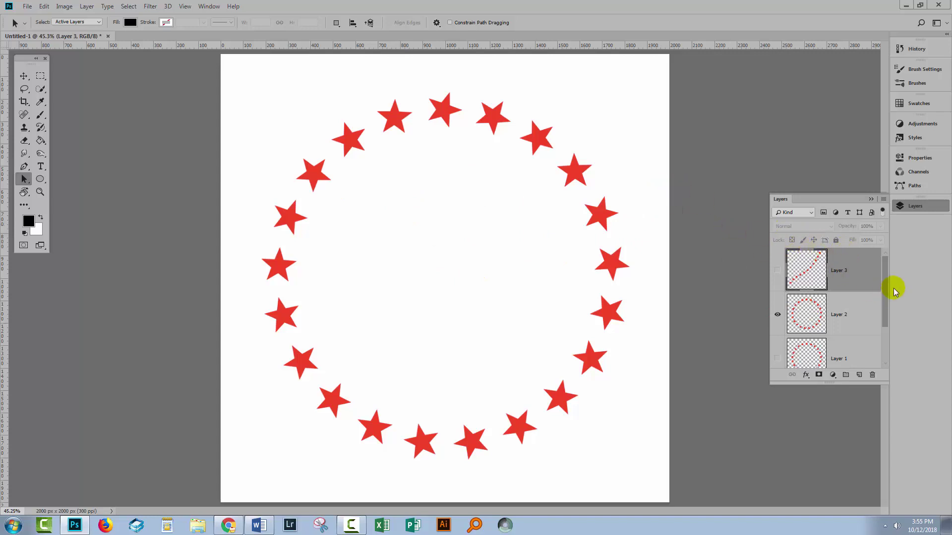
- Show the Paths panel and pick the Pen tool with its drawing mode kept at Path
click(900, 186)
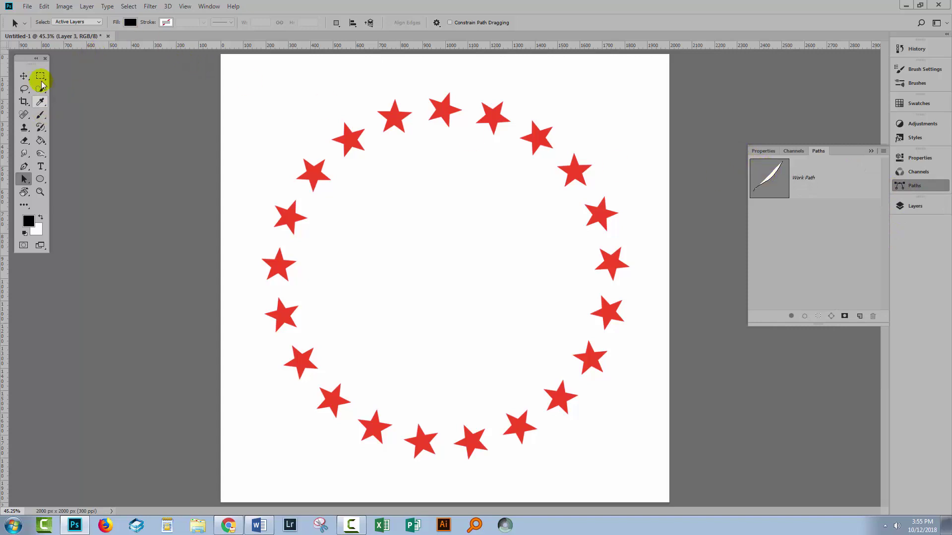
click(24, 166)
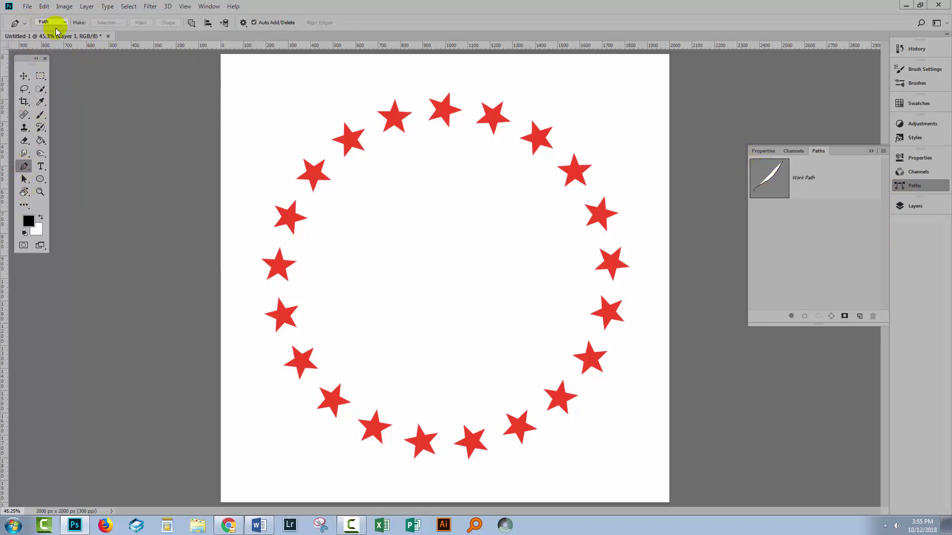
click(55, 22)
click(56, 40)
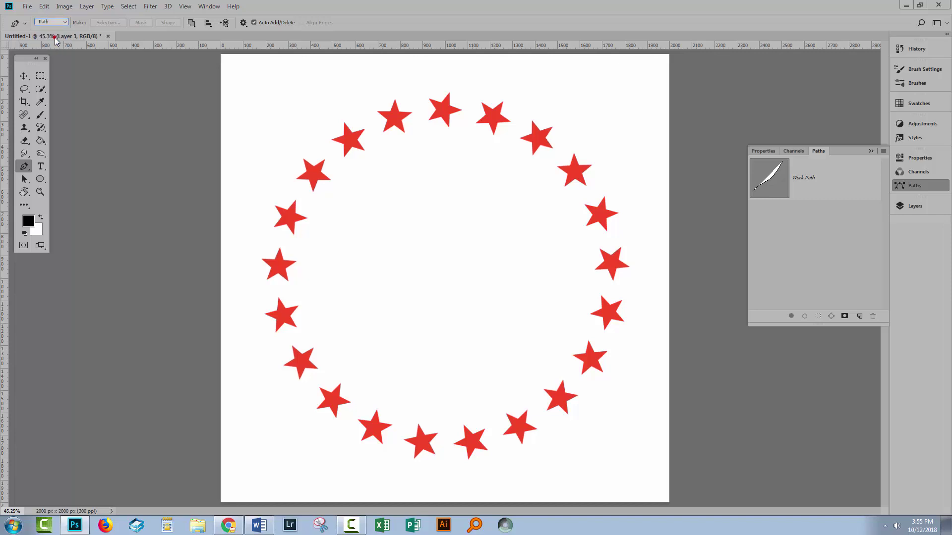